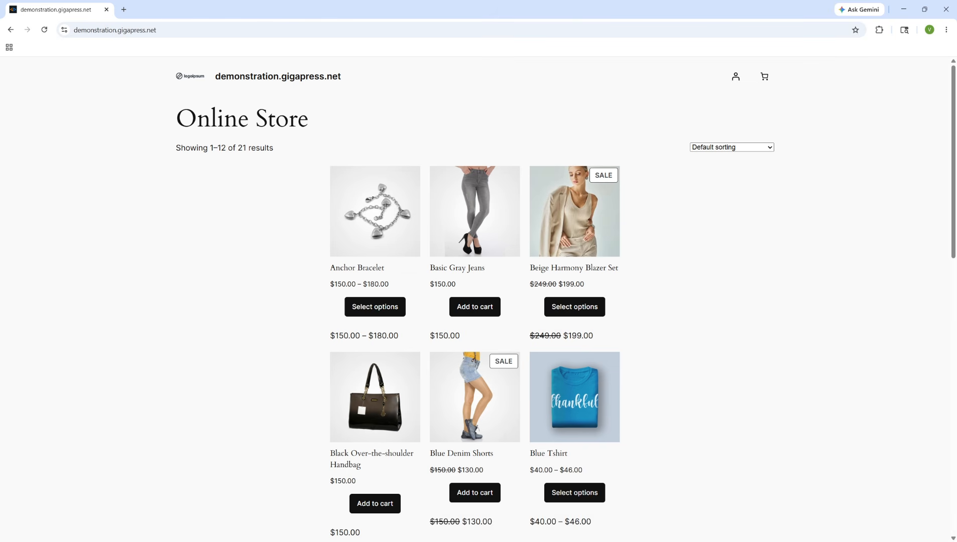
# Open the Delete browsing data options in Chrome's Privacy and security settings
pyautogui.click(946, 30)
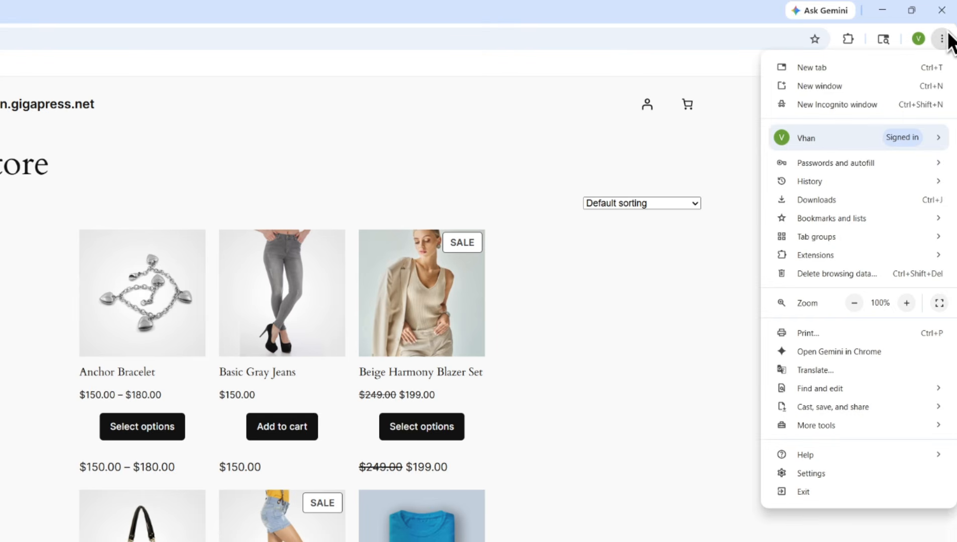
pyautogui.click(820, 474)
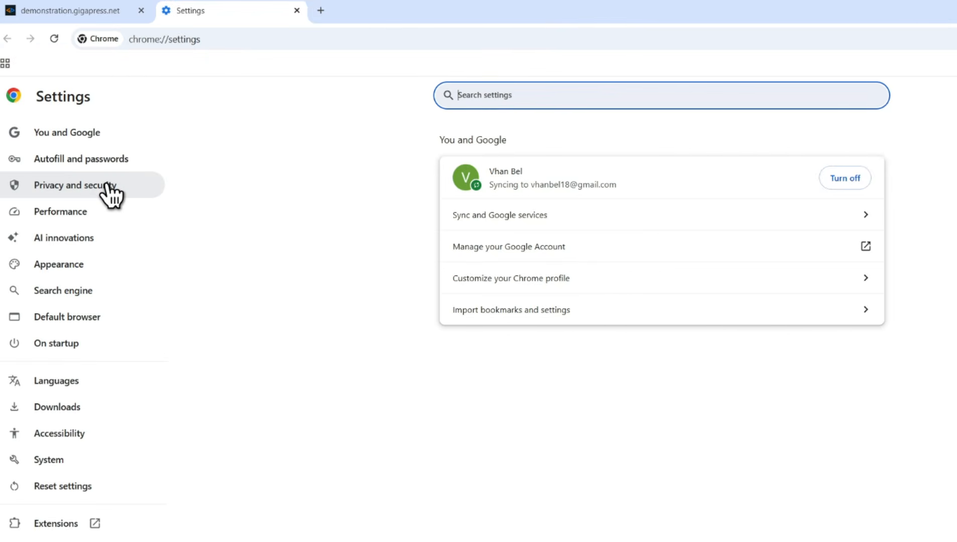
pyautogui.click(116, 186)
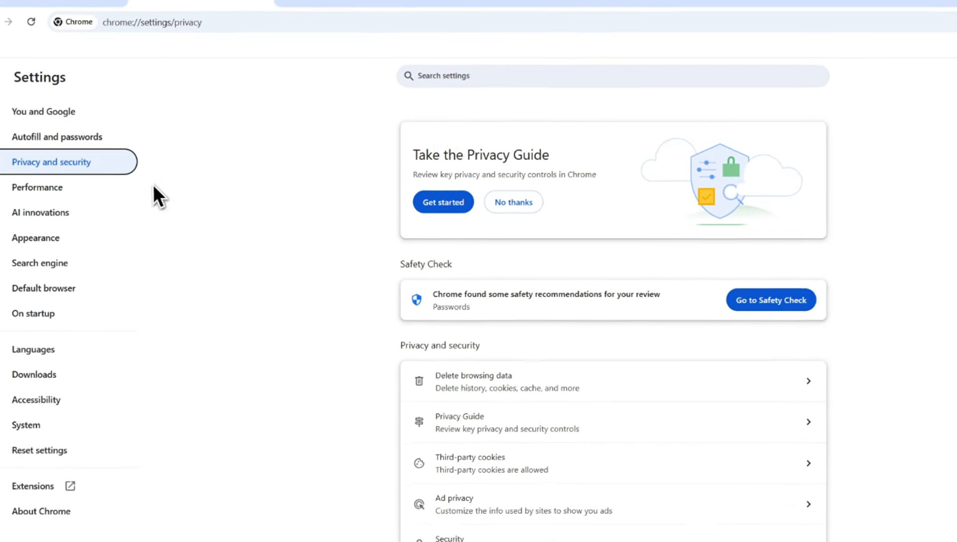
pyautogui.click(432, 315)
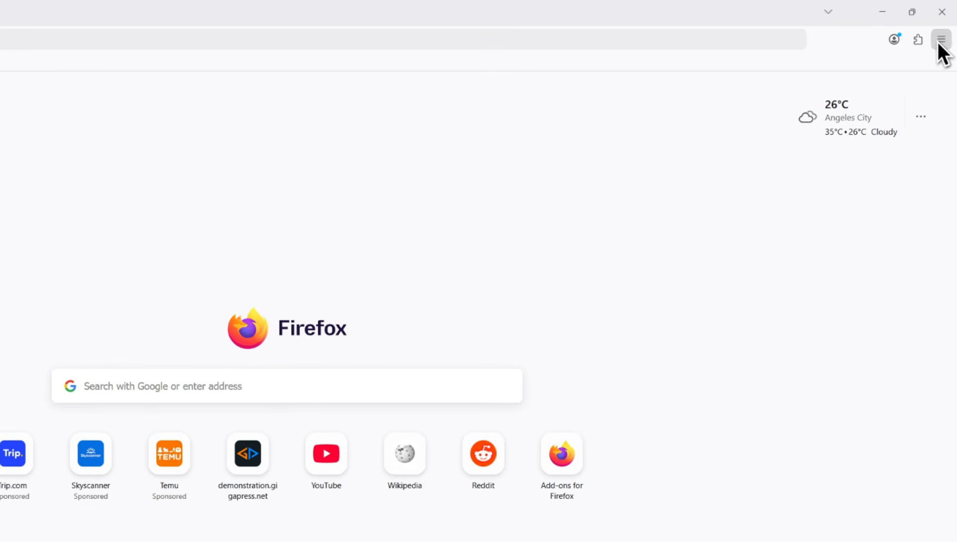
# In Firefox, open the Clear browsing data and cookies dialog from the Privacy & Security settings, and close it
pyautogui.click(939, 42)
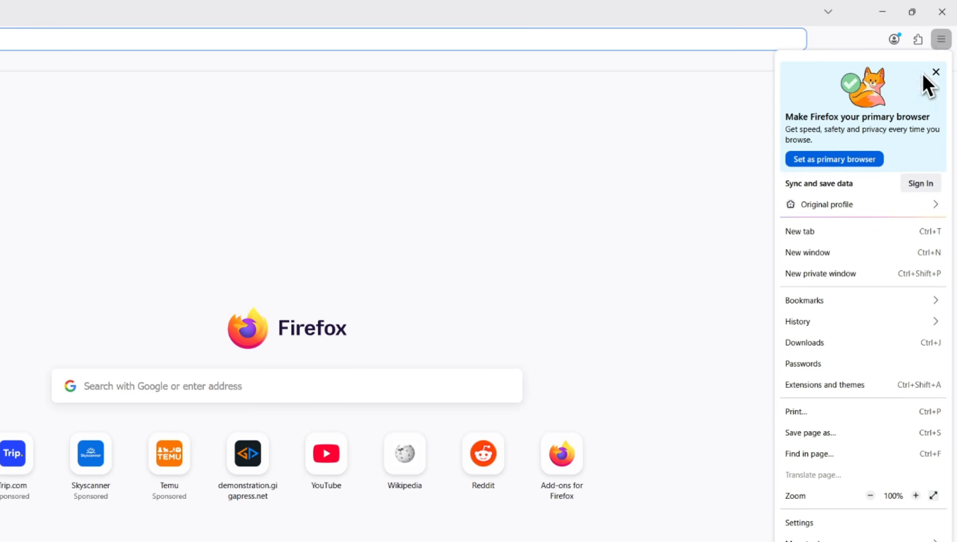
pyautogui.click(821, 523)
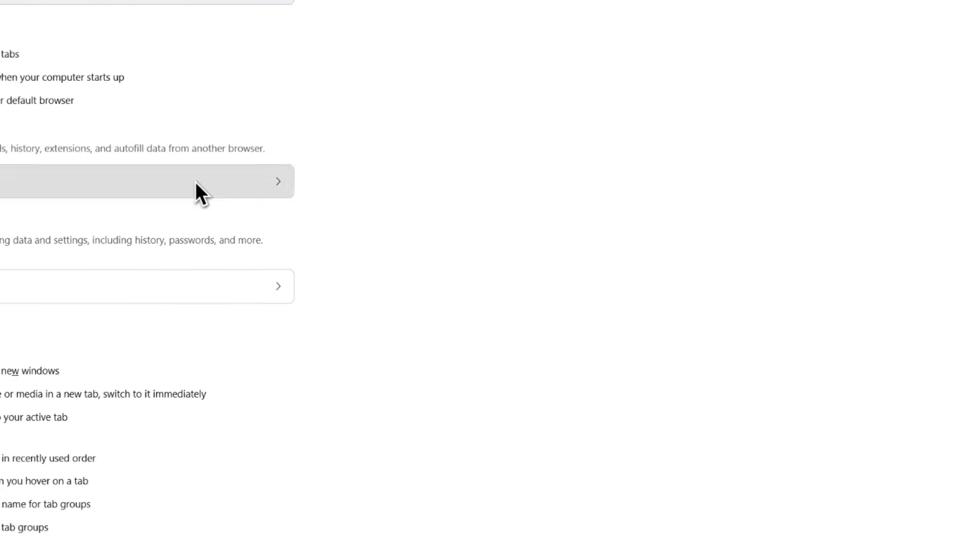
pyautogui.click(127, 216)
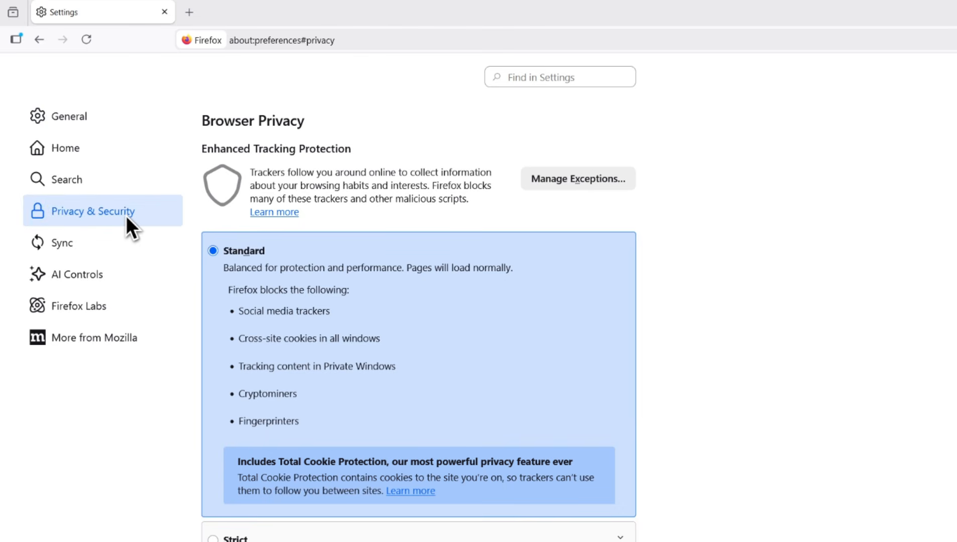
pyautogui.scroll(-8, 351, 397)
pyautogui.click(335, 357)
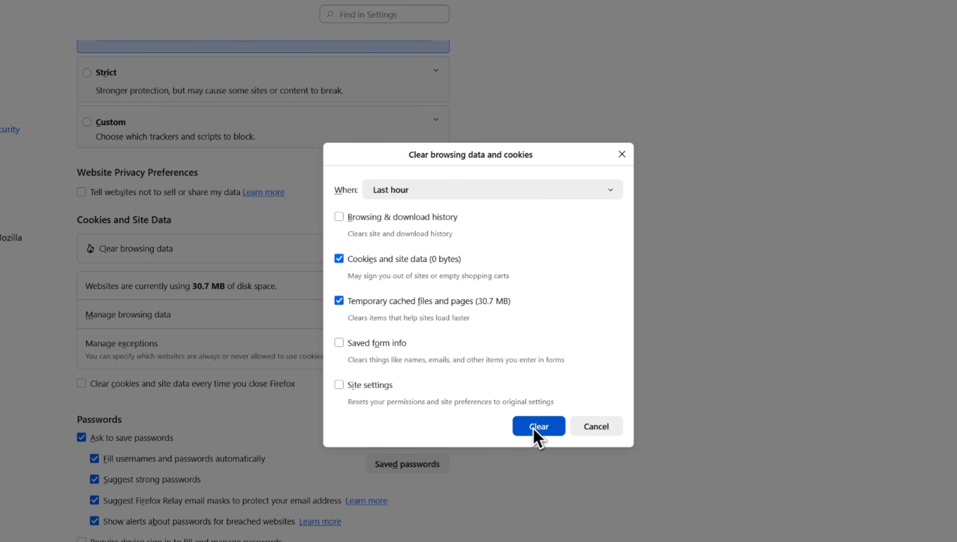
pyautogui.click(622, 154)
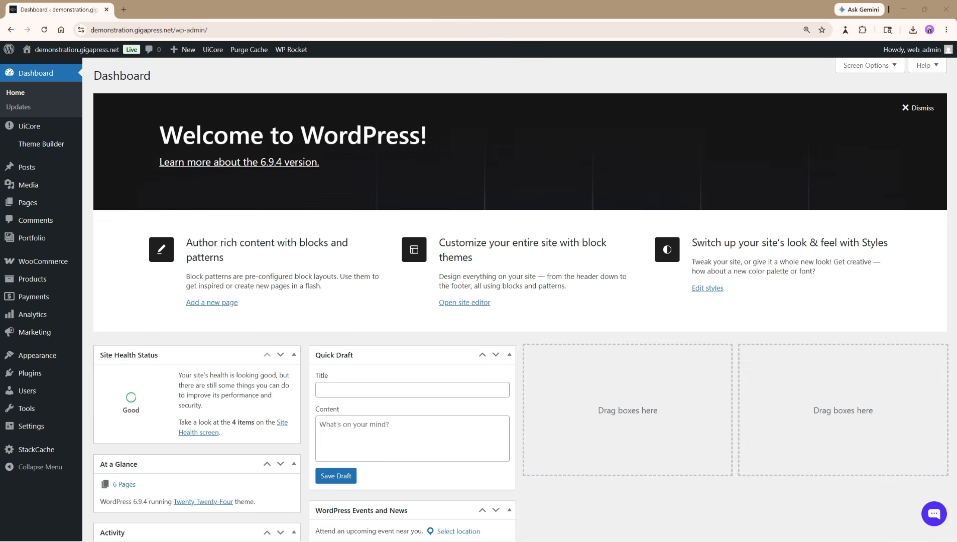
# In Chrome, load sign-n-pay.com in a new tab beside the WordPress dashboard
pyautogui.click(125, 9)
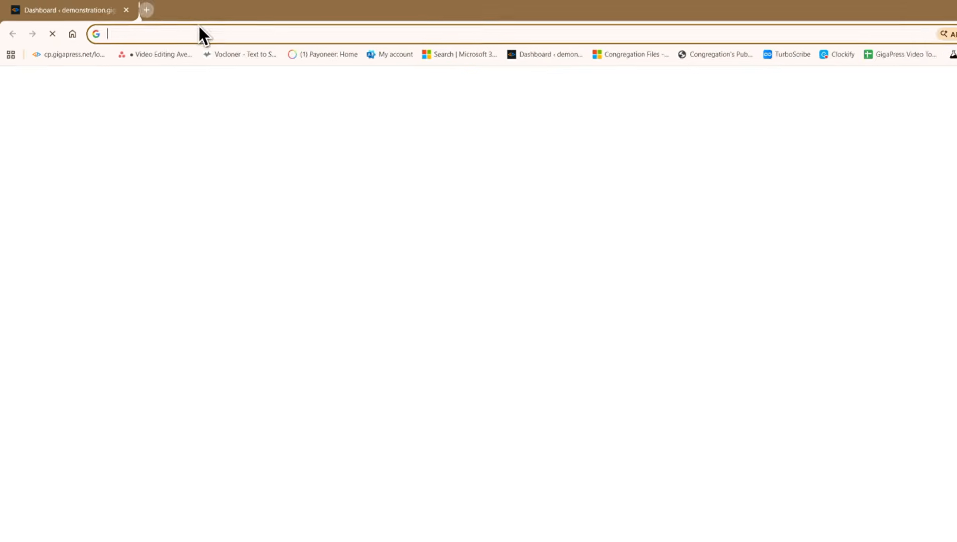
pyautogui.write('sign-n-pay.com')
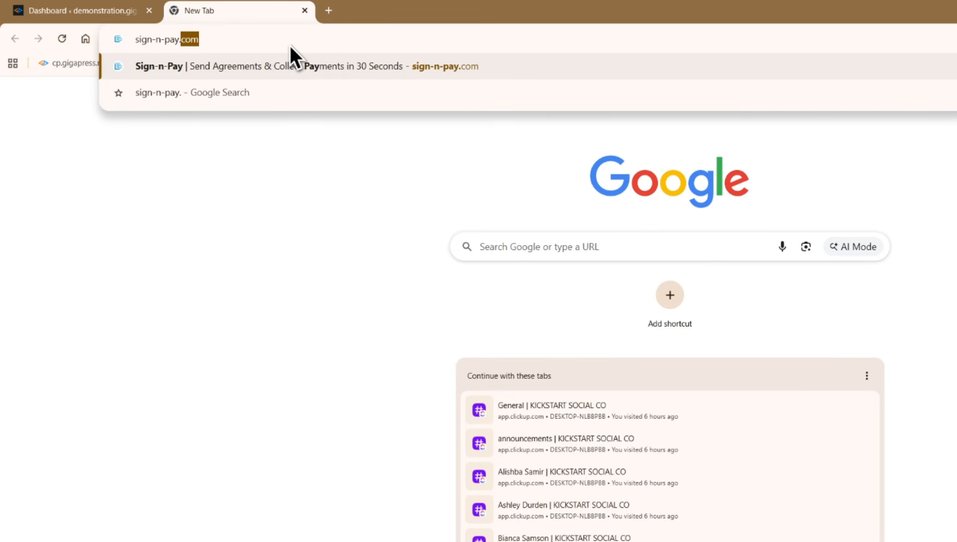
pyautogui.click(296, 65)
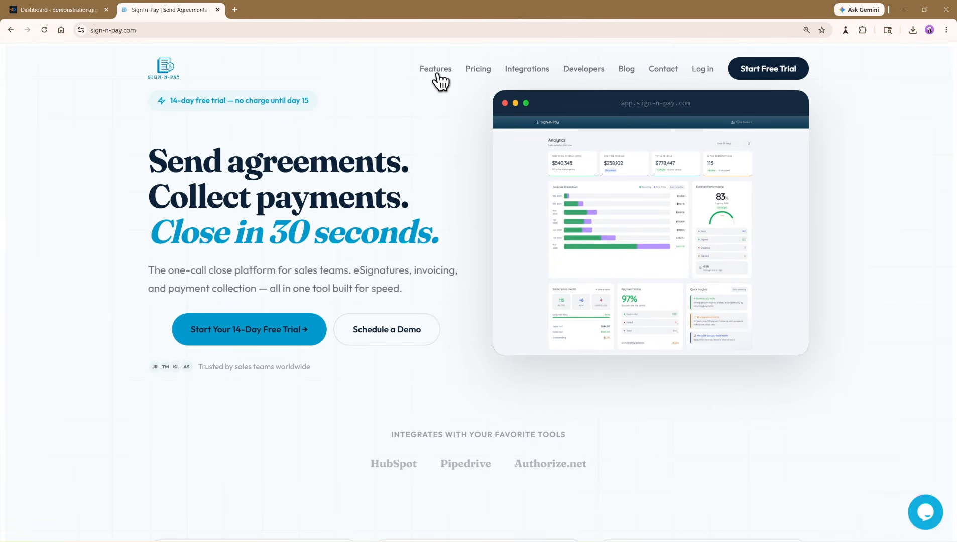
# Look through the Sign-n-Pay Features page down to the four-step process section, and close its tab
pyautogui.click(436, 73)
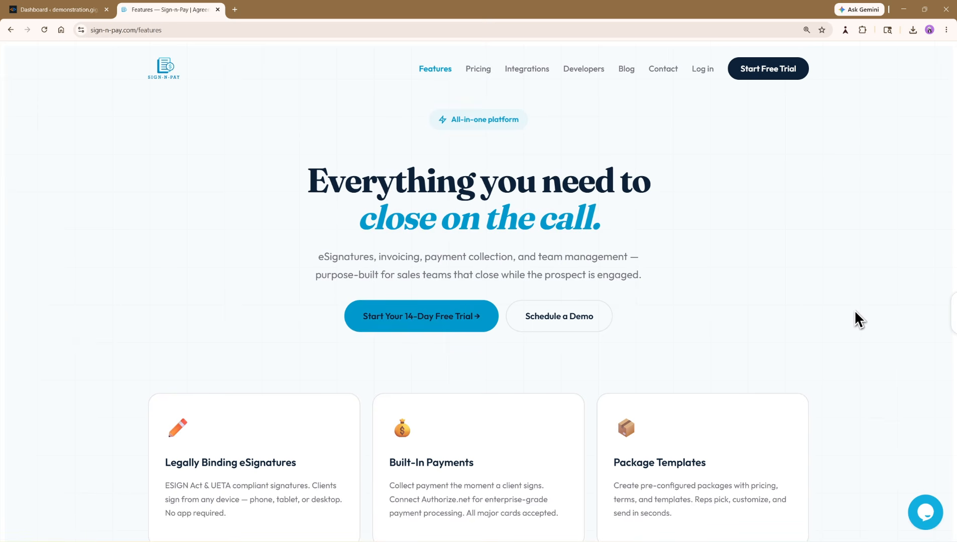
pyautogui.scroll(-5, 812, 303)
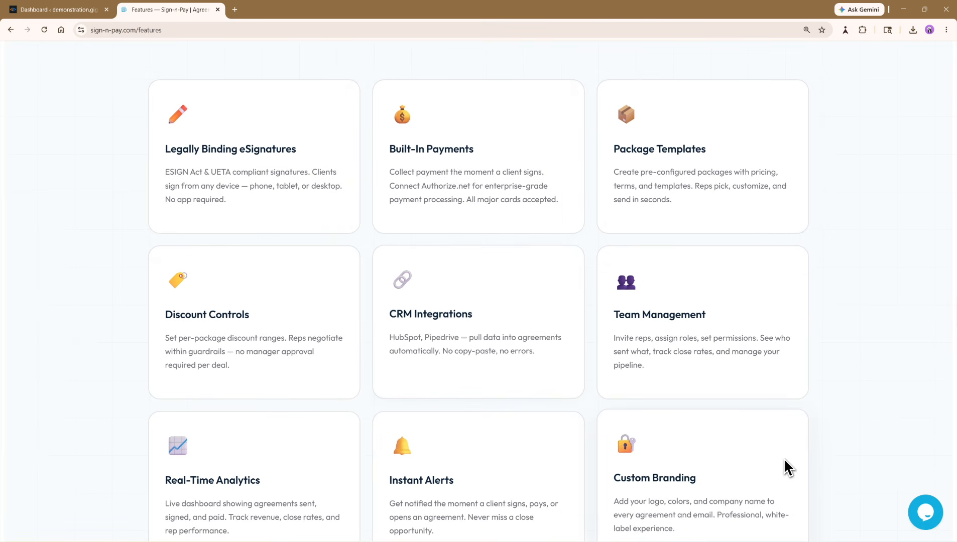
pyautogui.scroll(-1, 829, 454)
pyautogui.scroll(-1, 836, 450)
pyautogui.scroll(-6, 844, 434)
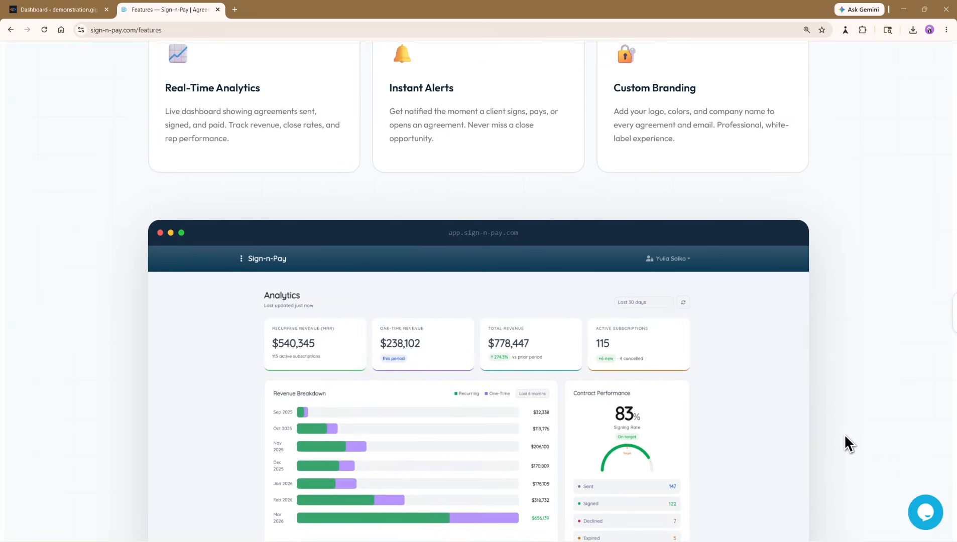
pyautogui.scroll(-9, 844, 435)
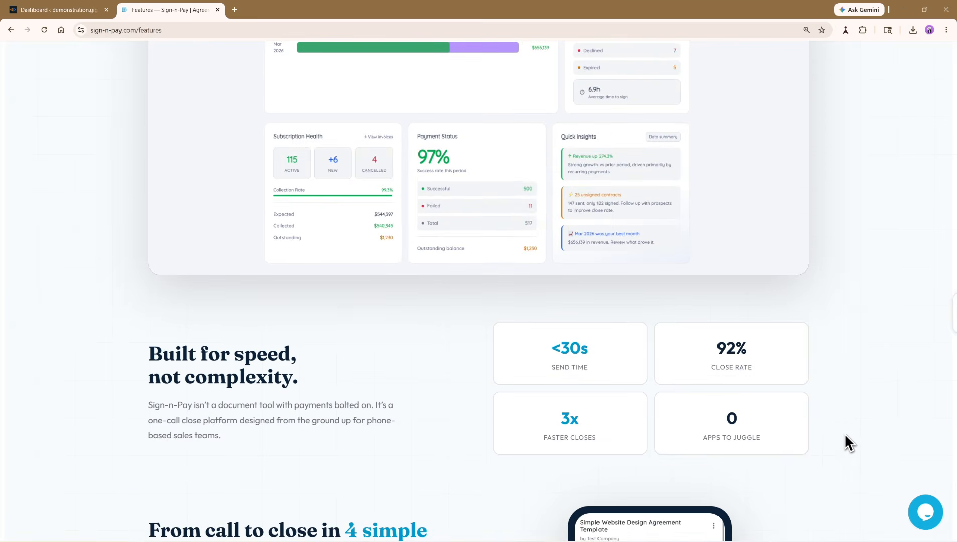
pyautogui.scroll(-3, 844, 434)
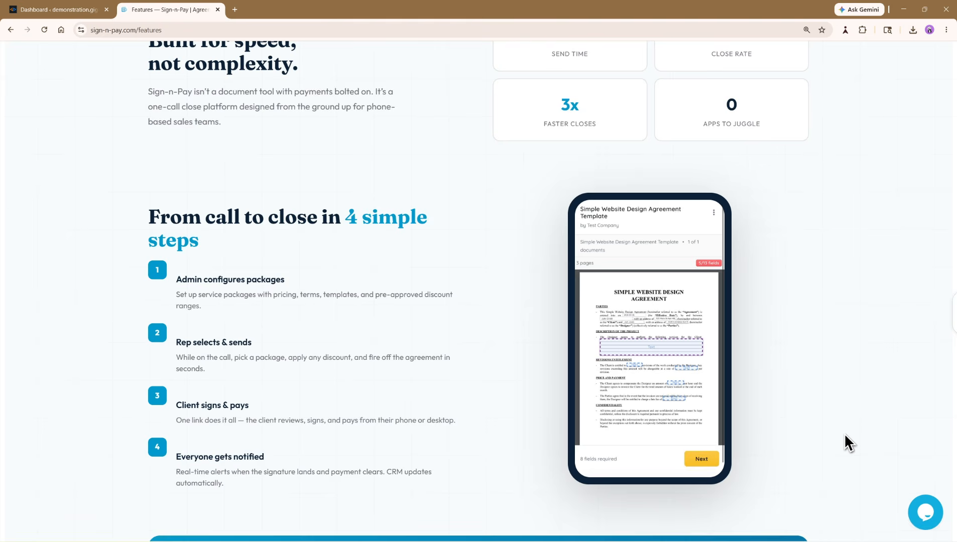
pyautogui.scroll(-2, 845, 435)
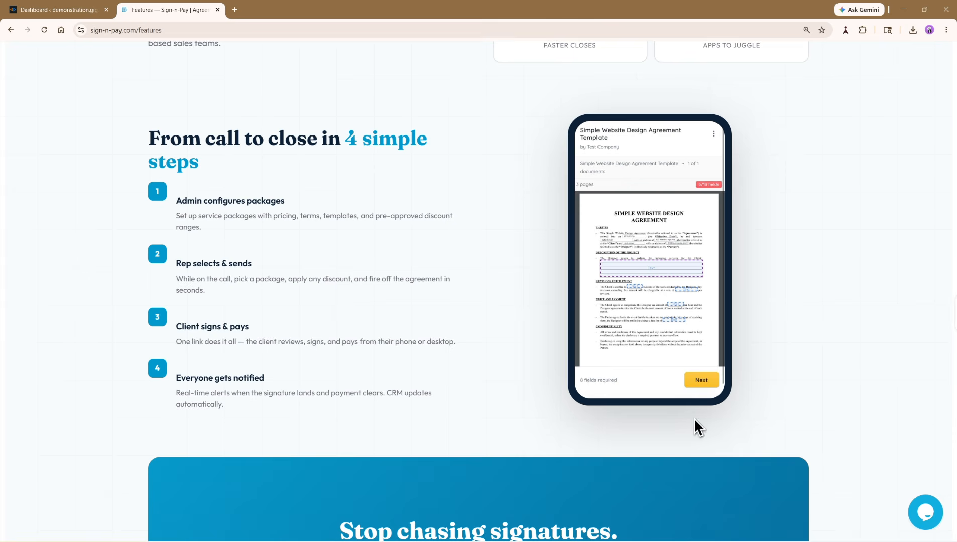
pyautogui.hotkey('ctrl', 'w')
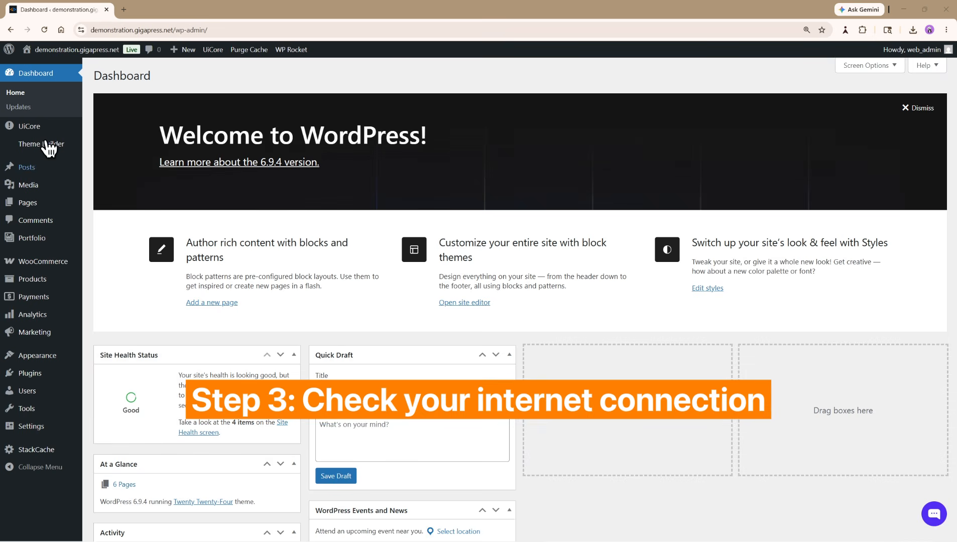
# Test the internet connection by loading Google Search and YouTube in separate new tabs
pyautogui.click(126, 11)
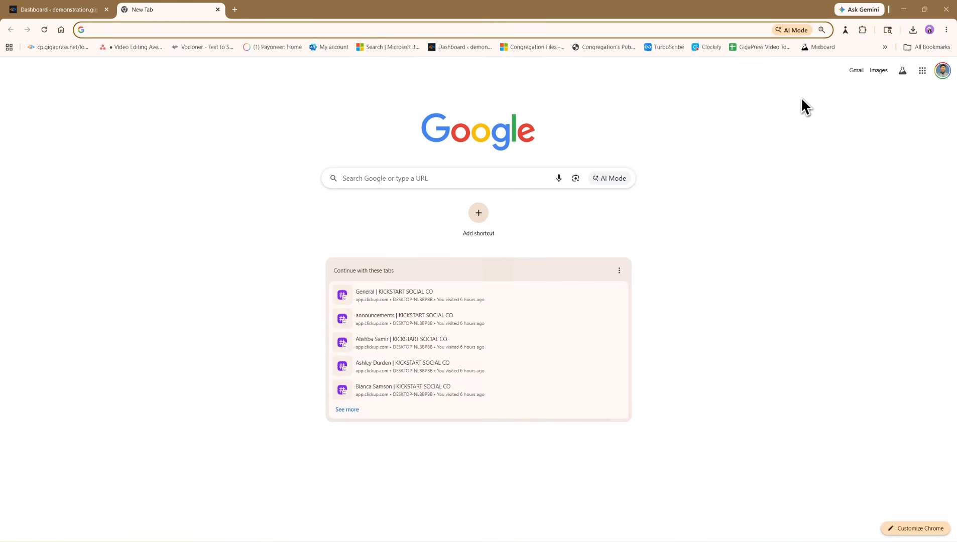
pyautogui.click(923, 70)
pyautogui.click(889, 218)
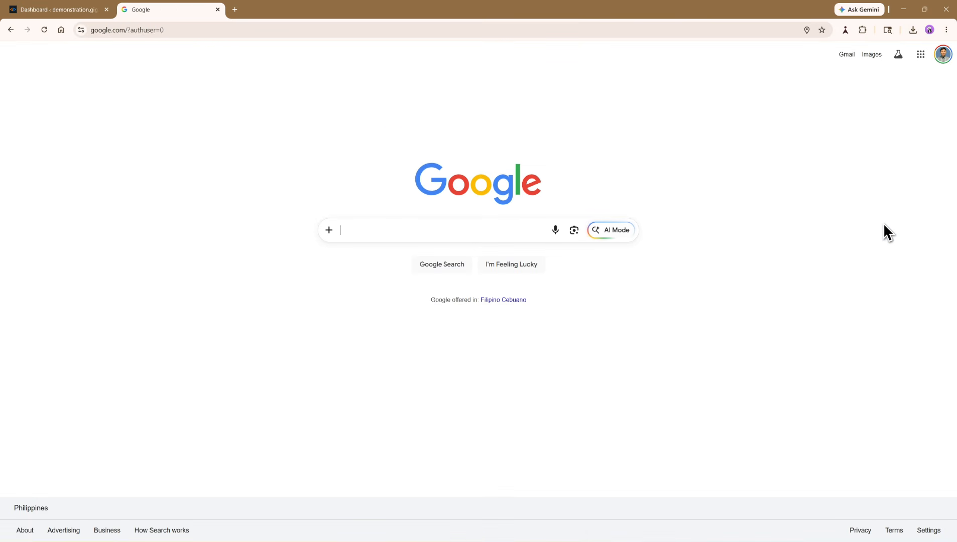
pyautogui.click(235, 10)
pyautogui.write('you')
pyautogui.click(146, 50)
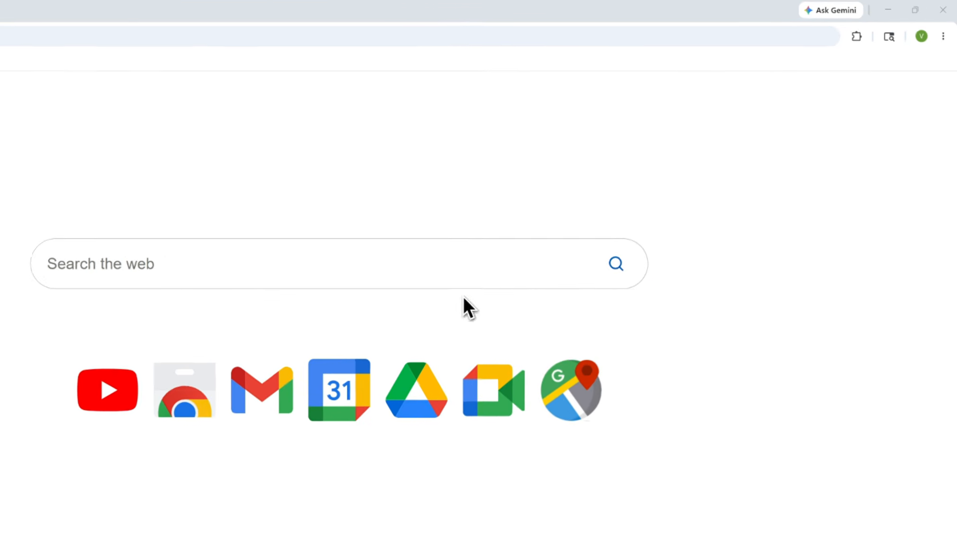
# Disable the Adobe Acrobat, Application Launcher For Drive and Google Docs Offline extensions on Chrome's extension management page
pyautogui.click(942, 39)
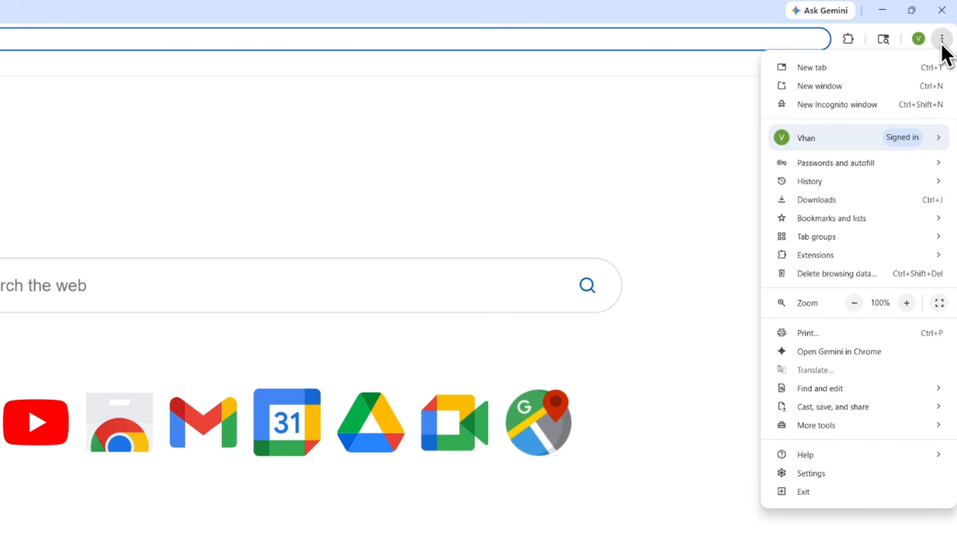
pyautogui.moveTo(825, 262)
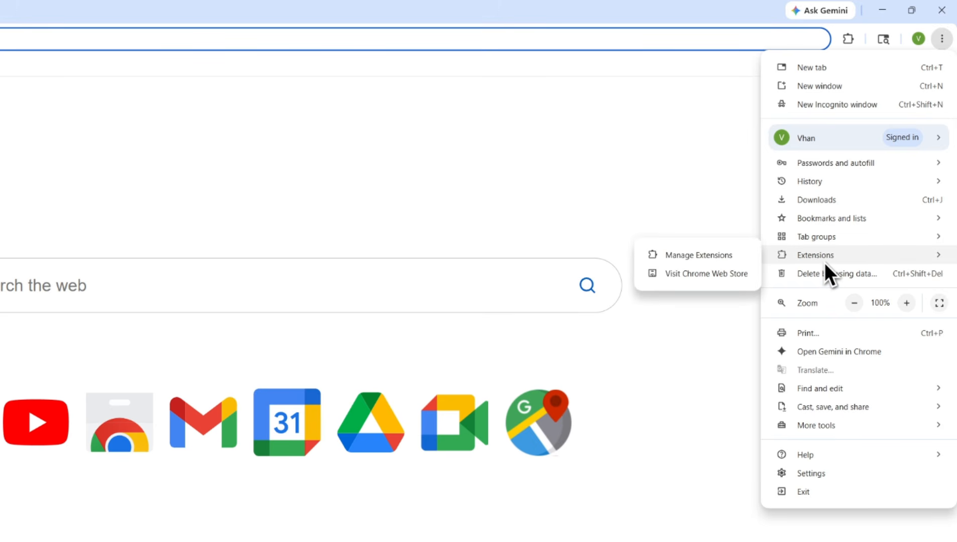
pyautogui.click(711, 261)
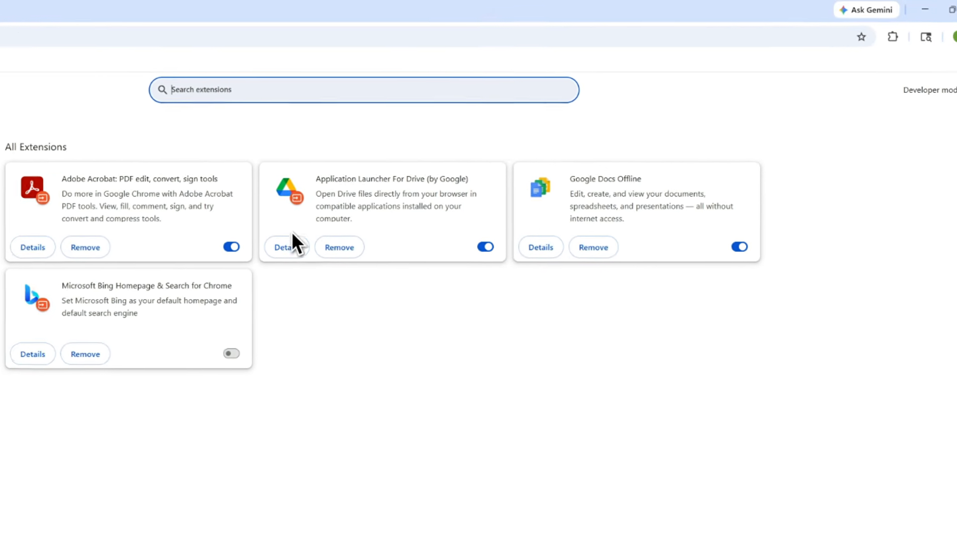
pyautogui.click(231, 247)
pyautogui.click(485, 247)
pyautogui.click(739, 247)
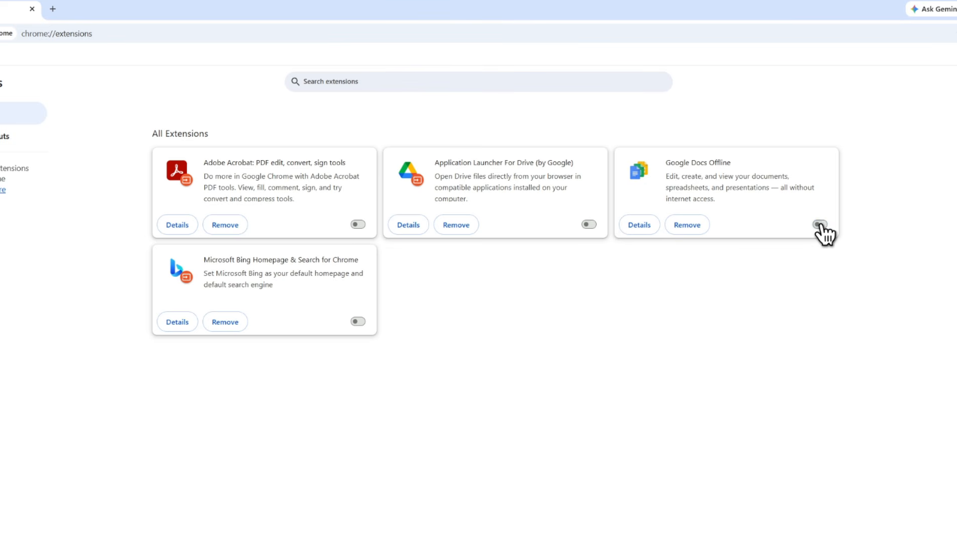
# Load demonstration.gigapress.net in a new tab to test the site with the extensions disabled
pyautogui.click(52, 9)
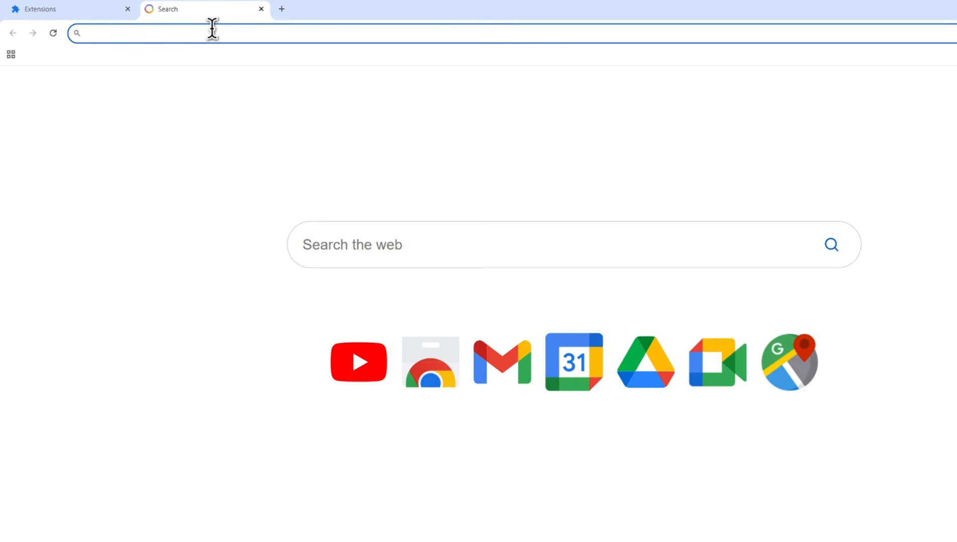
pyautogui.write('demonstration.gigapress.net')
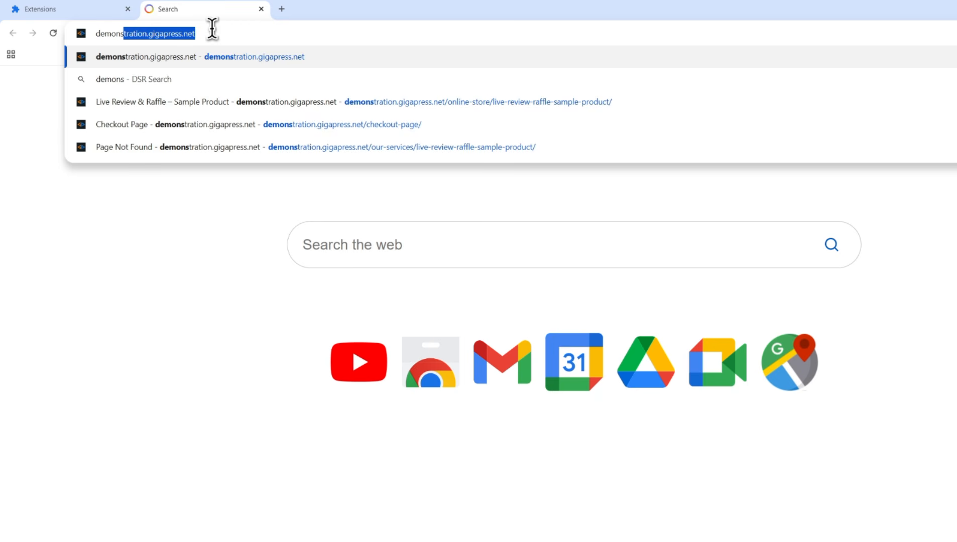
pyautogui.click(225, 56)
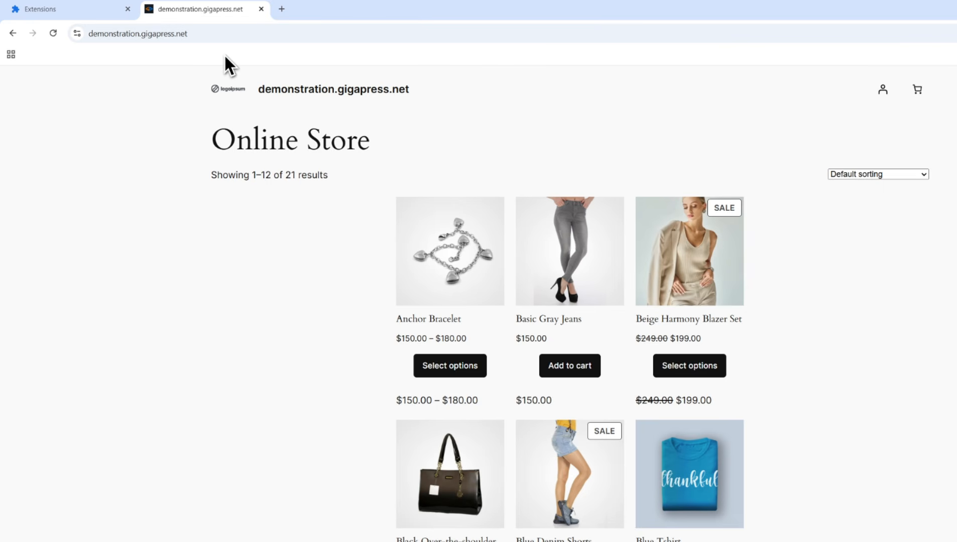
# Re-enable the Adobe Acrobat extension and reload the online store page to test it
pyautogui.click(99, 12)
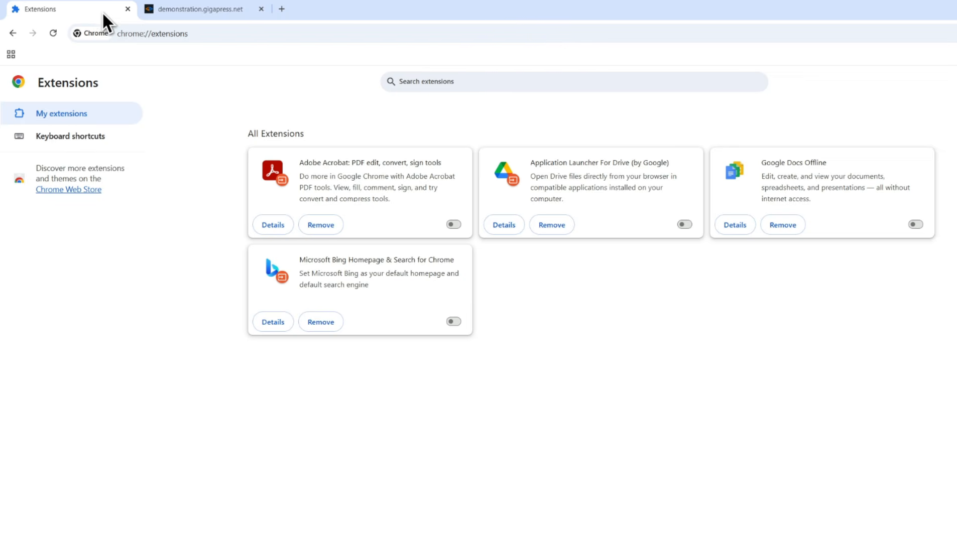
pyautogui.click(454, 224)
pyautogui.click(176, 11)
pyautogui.click(55, 37)
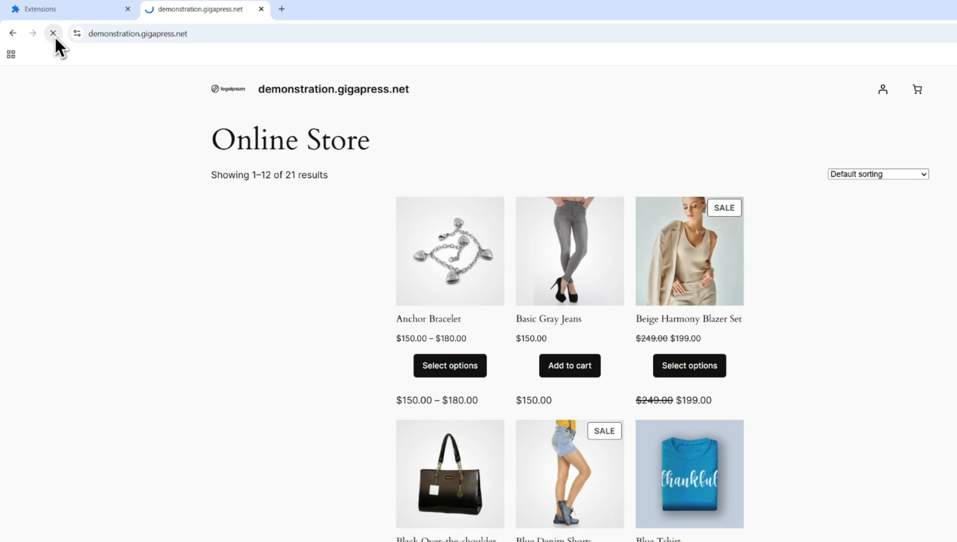
# Re-enable the Application Launcher For Drive extension and reload the online store page to test it
pyautogui.click(79, 10)
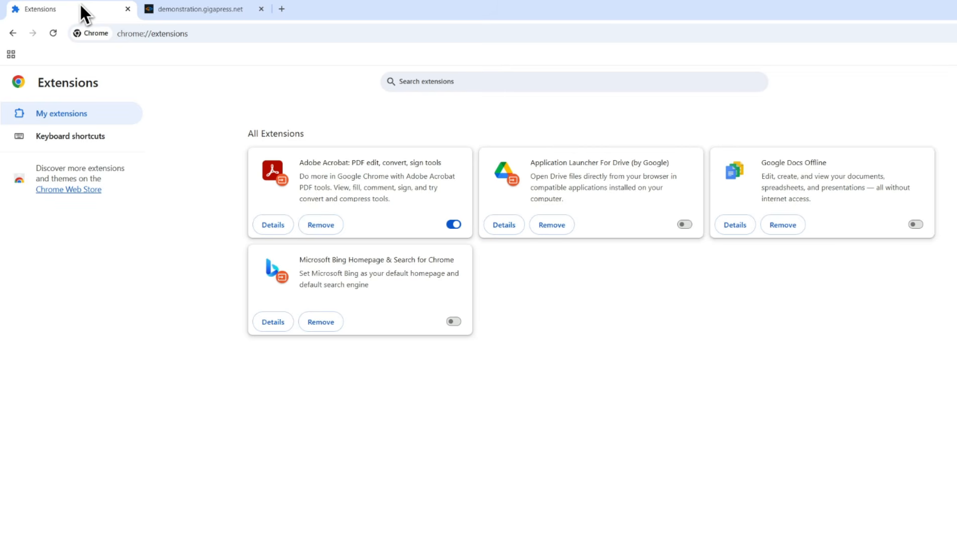
pyautogui.click(691, 226)
pyautogui.click(210, 15)
pyautogui.click(55, 36)
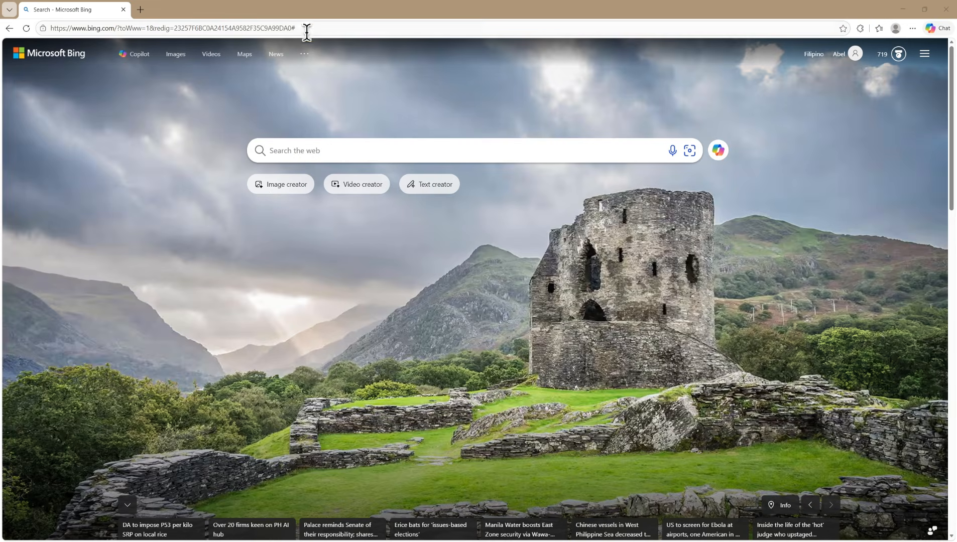
# Load demonstration.gigapress.net in Microsoft Edge to test the site in another browser
pyautogui.click(305, 28)
pyautogui.write('demonstration.gigapress.net')
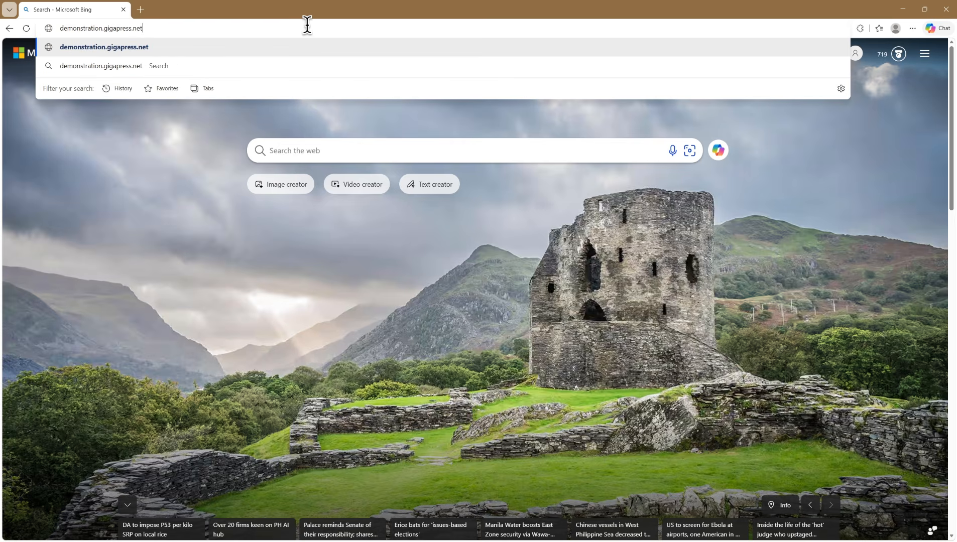
pyautogui.press('Return')
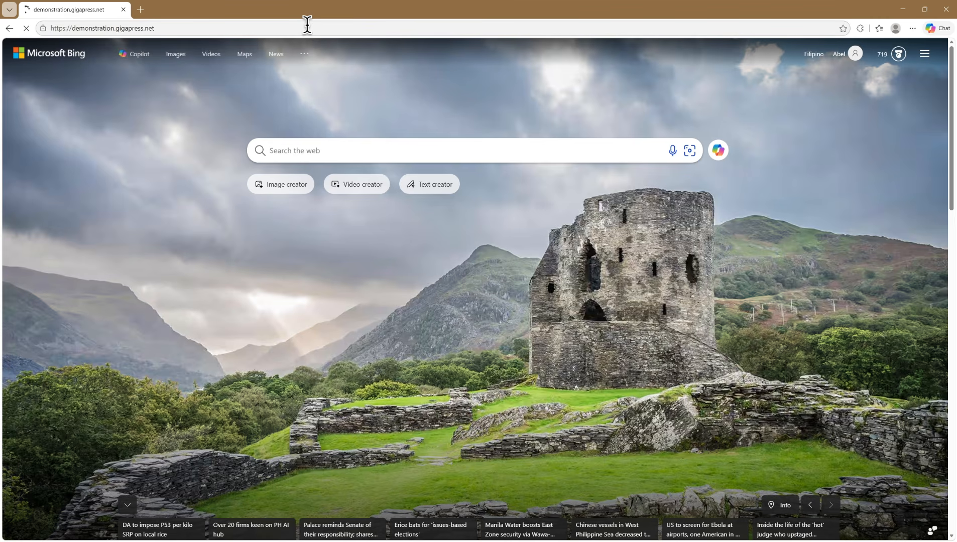
# Look through the products on the demonstration.gigapress.net store page to check that they load
pyautogui.scroll(-5, 768, 223)
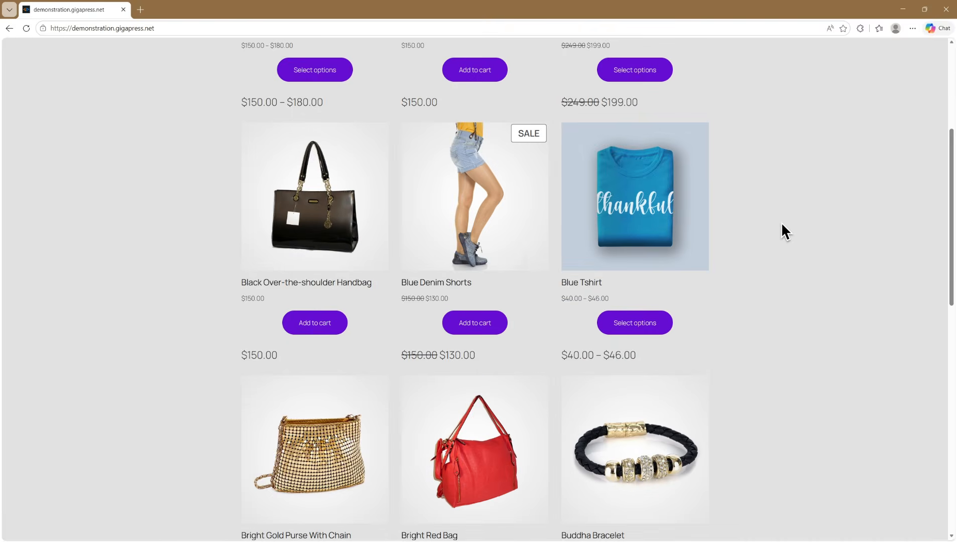
pyautogui.scroll(5, 781, 228)
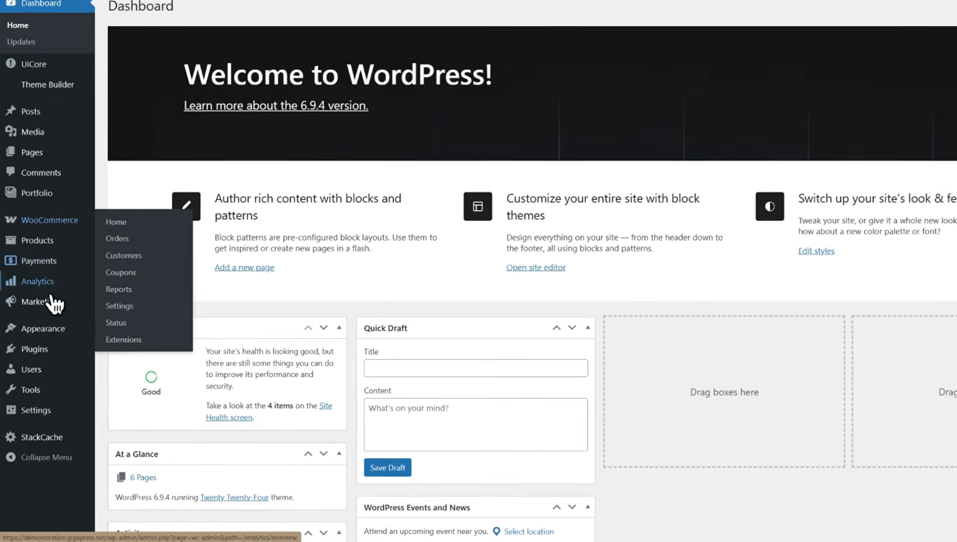
# Switch to the WordPress admin, select all installed plugins and choose Deactivate as the bulk action
pyautogui.moveTo(36, 375)
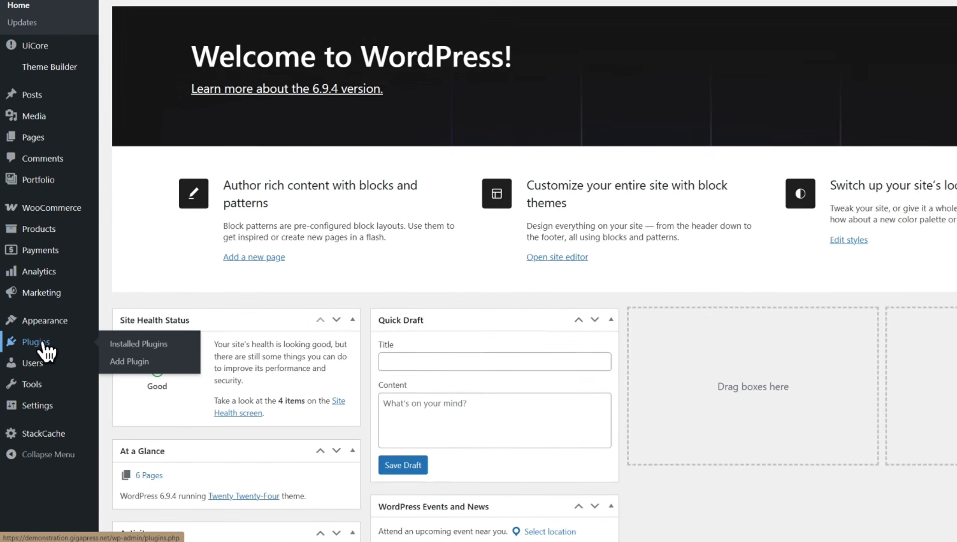
pyautogui.click(142, 345)
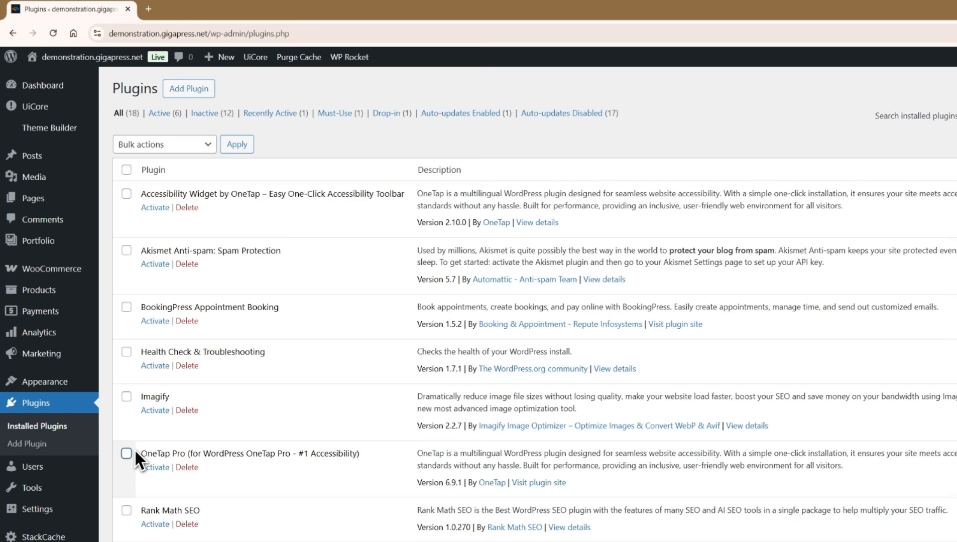
pyautogui.click(126, 169)
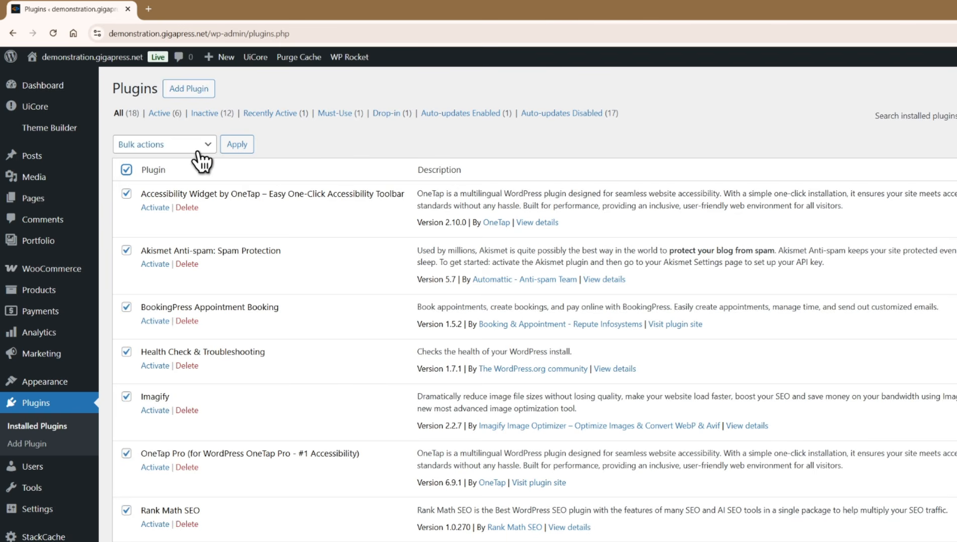
pyautogui.click(206, 146)
pyautogui.click(139, 195)
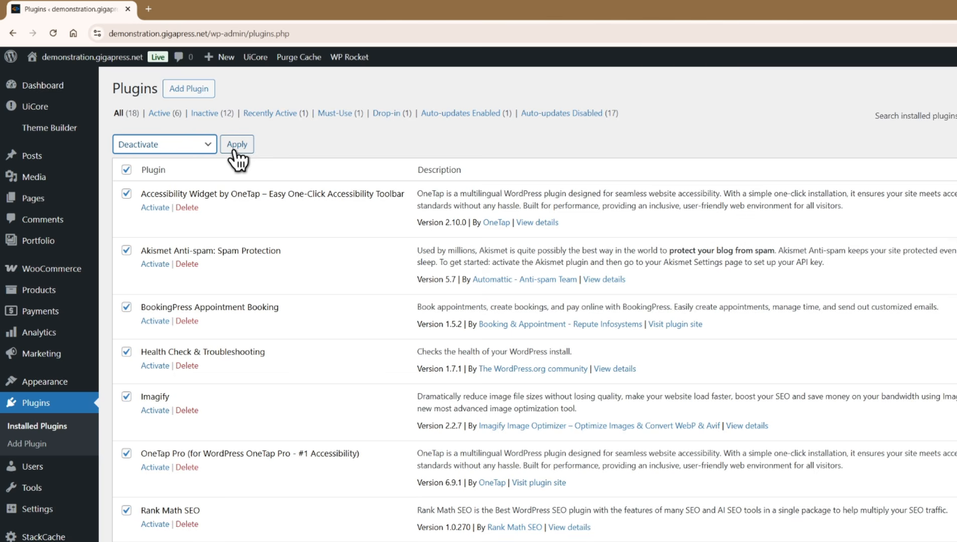
pyautogui.click(132, 171)
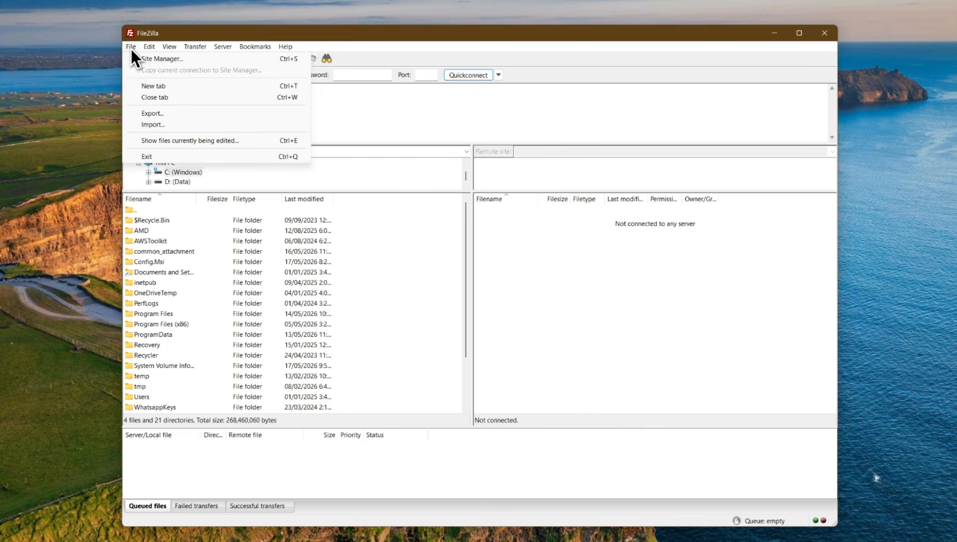
# Switch to FileZilla, connect to the saved site and open the remote public_html/wp-content folder
pyautogui.click(153, 58)
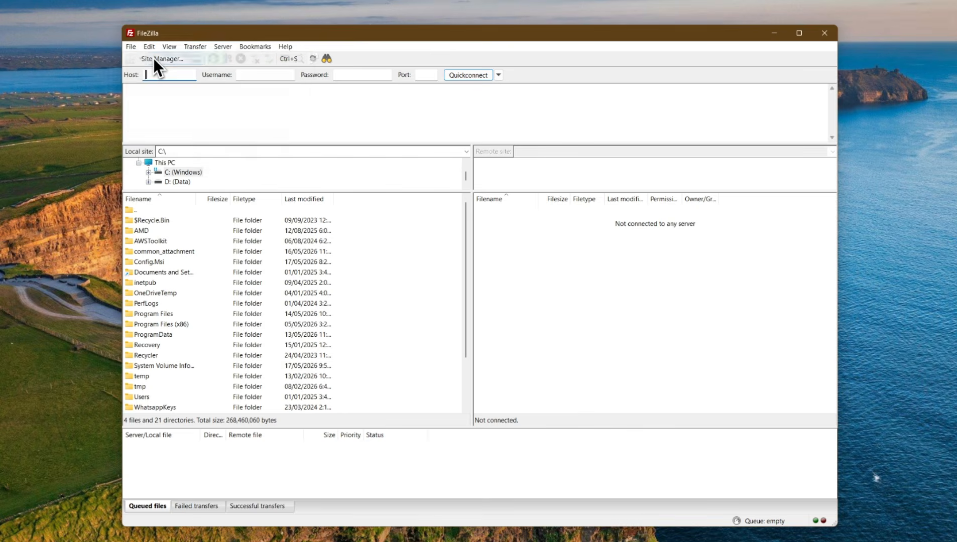
pyautogui.click(683, 455)
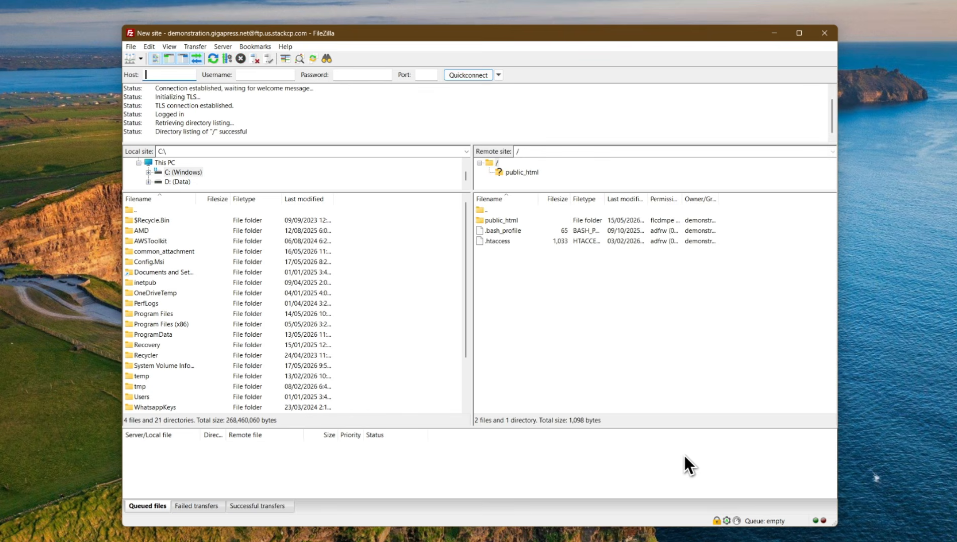
pyautogui.doubleClick(512, 223)
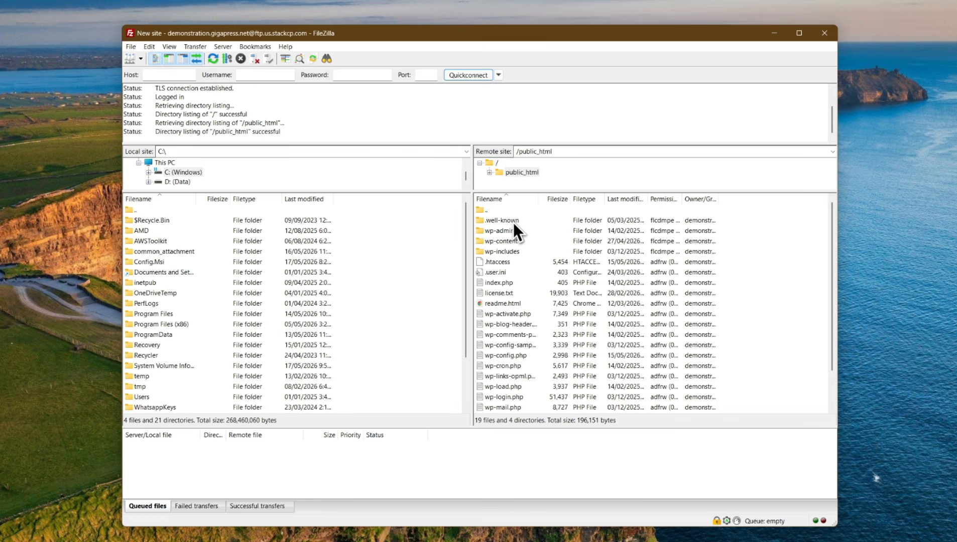
pyautogui.doubleClick(507, 242)
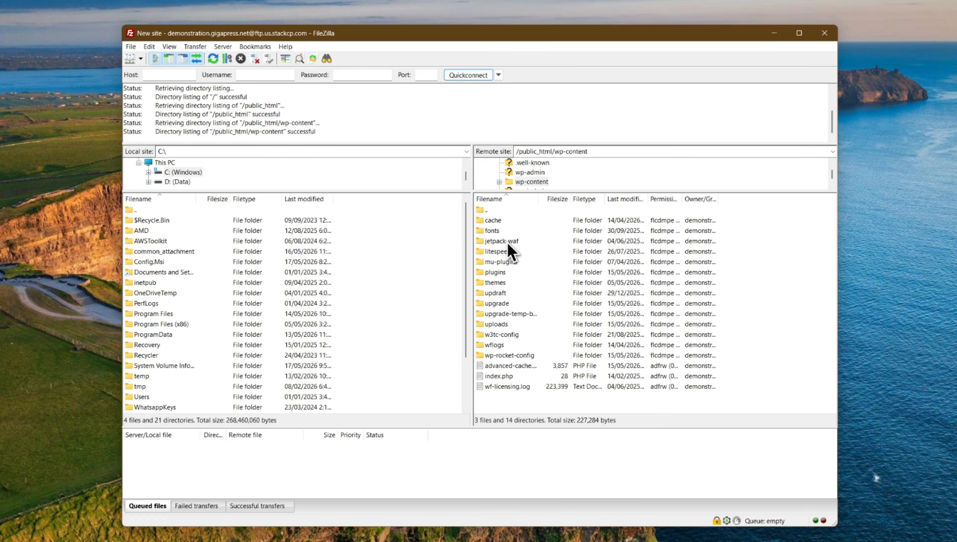
# Rename the remote plugins folder to plugins_deactivated
pyautogui.click(498, 275)
pyautogui.click(499, 275)
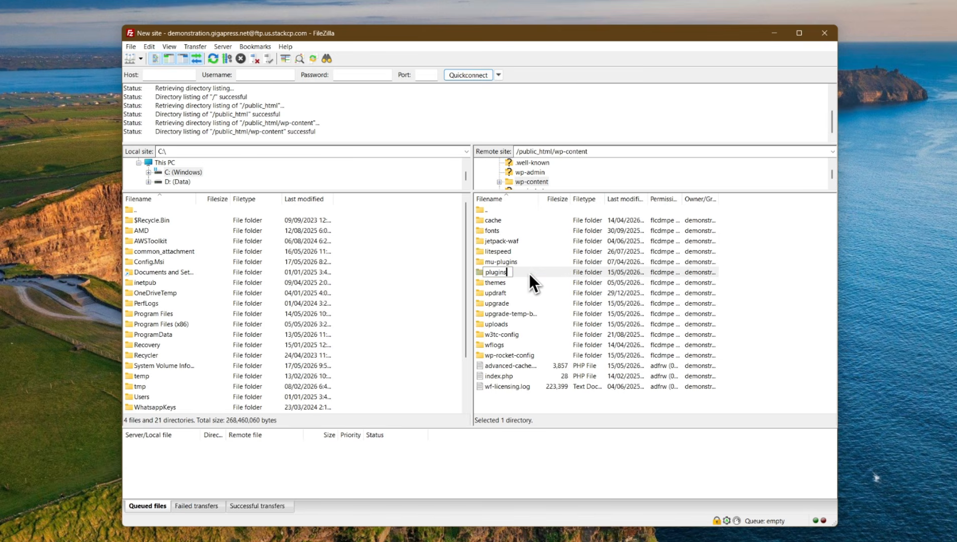
pyautogui.write('_deactivated')
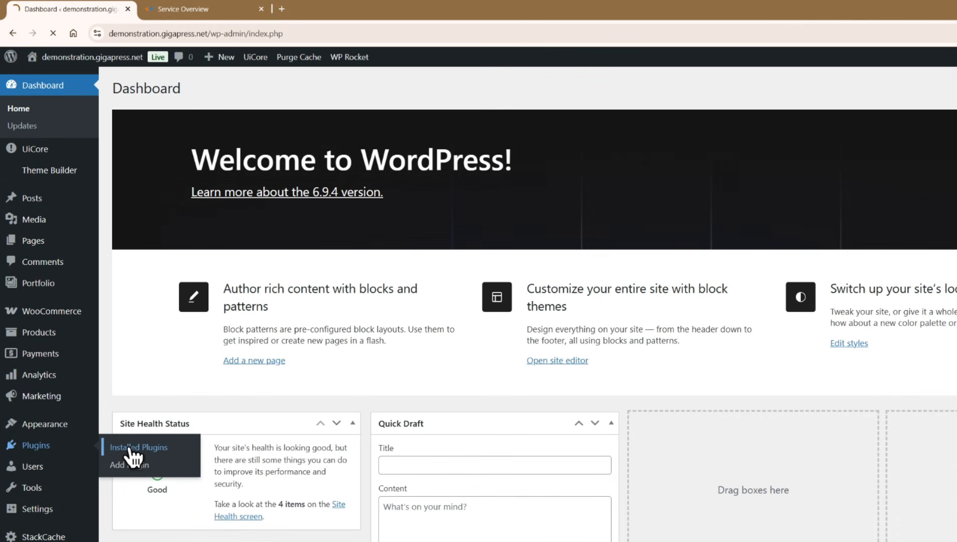
# Switch to the WordPress admin, review the installed plugins and return to the dashboard
pyautogui.click(131, 452)
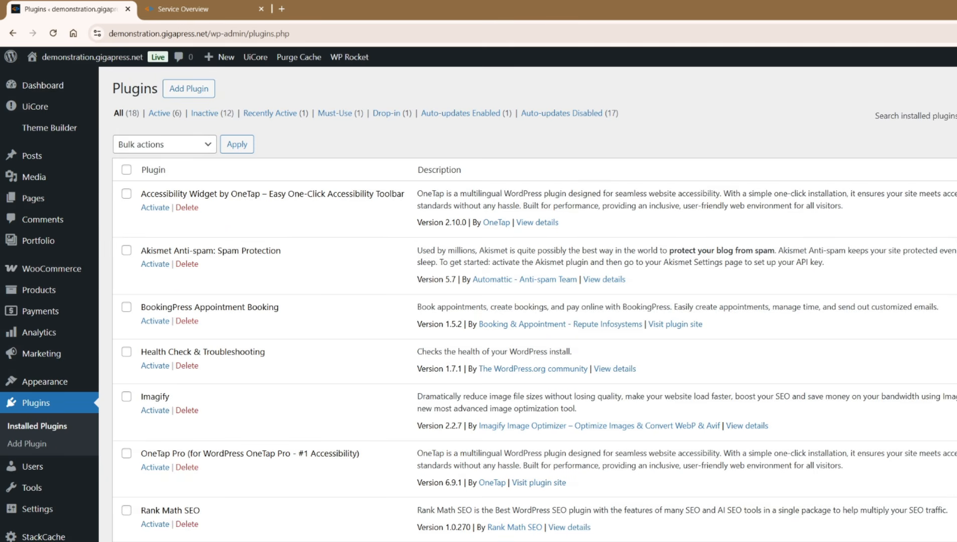
pyautogui.click(64, 84)
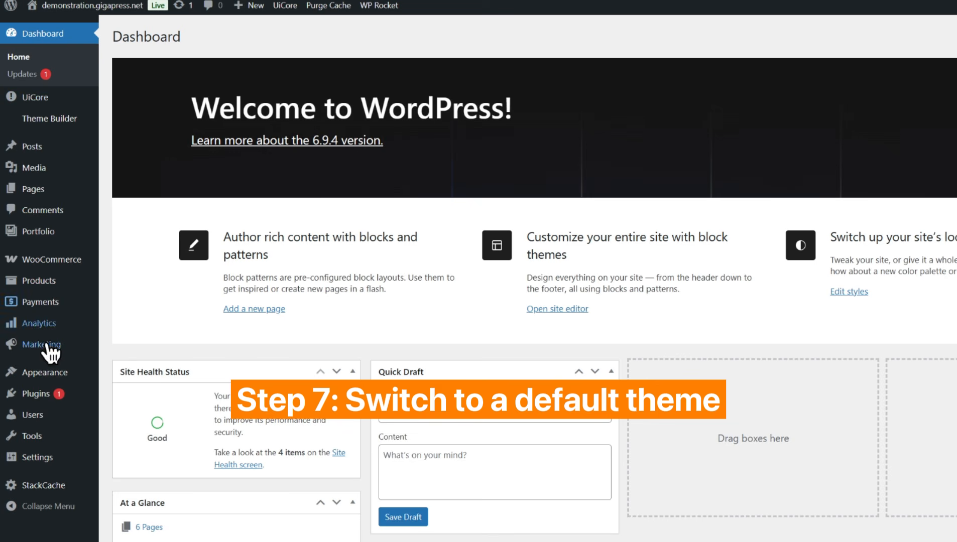
# Review the installed themes and search the themes available to add for "twenty twenty-five"
pyautogui.moveTo(45, 376)
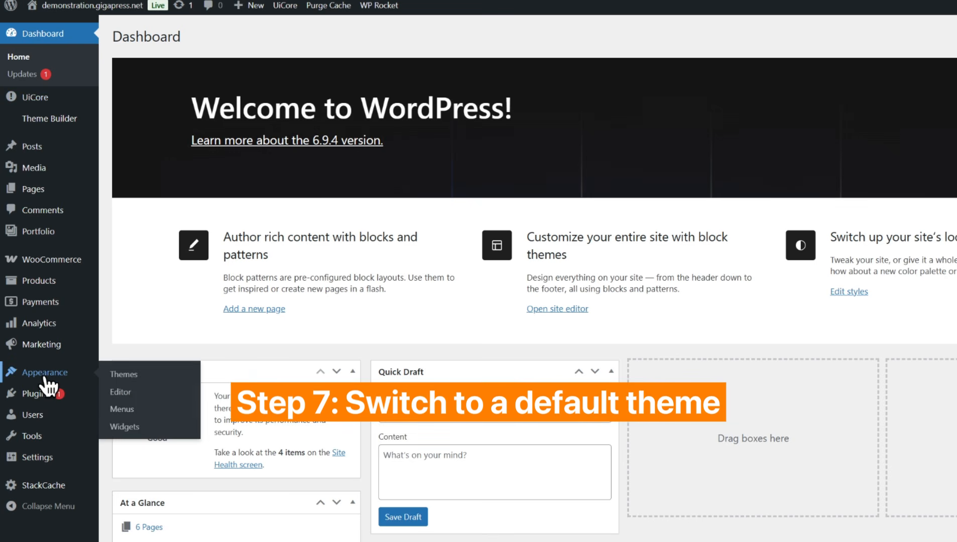
pyautogui.click(123, 375)
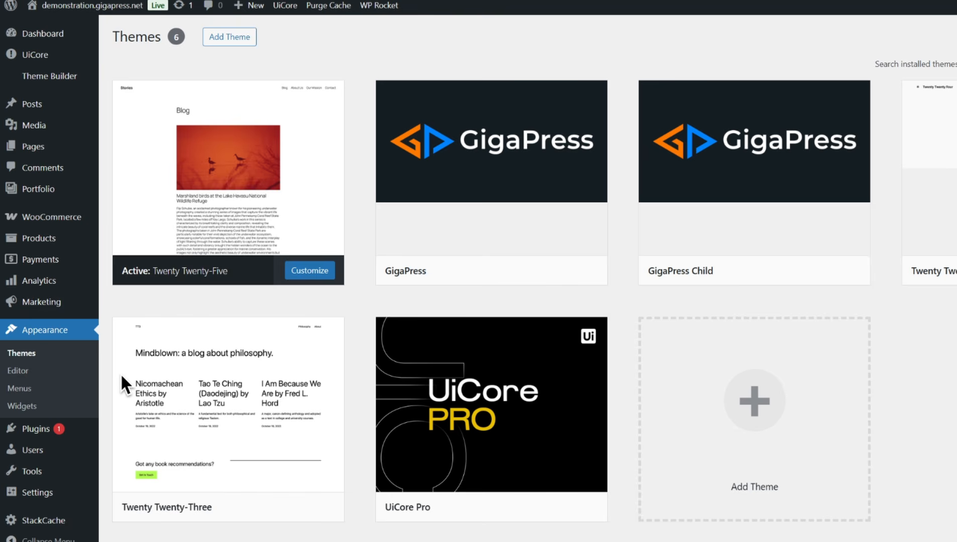
pyautogui.moveTo(195, 257)
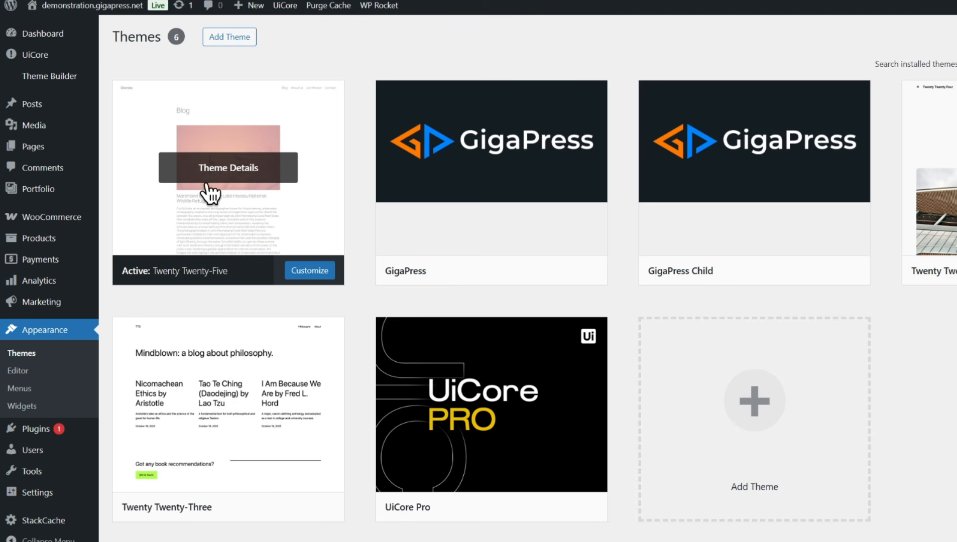
pyautogui.click(228, 36)
pyautogui.click(938, 72)
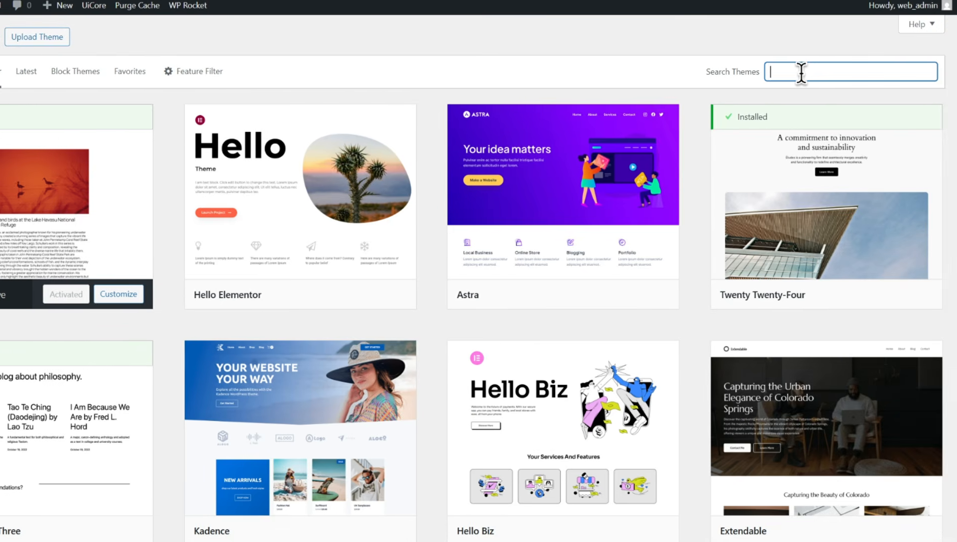
pyautogui.write('twenty twenty-five')
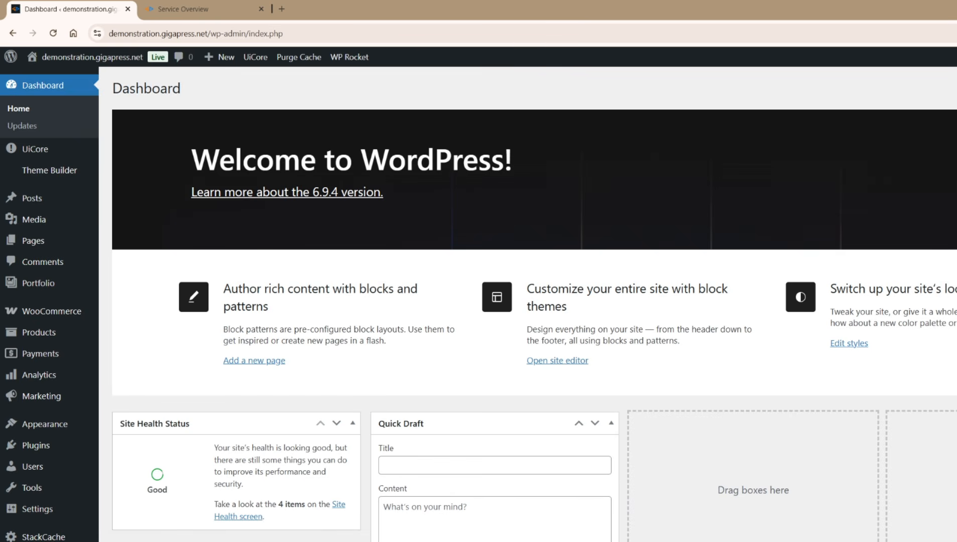
# Search the plugins available to add for the security plugins "wordfence" and "sucuri"
pyautogui.moveTo(45, 448)
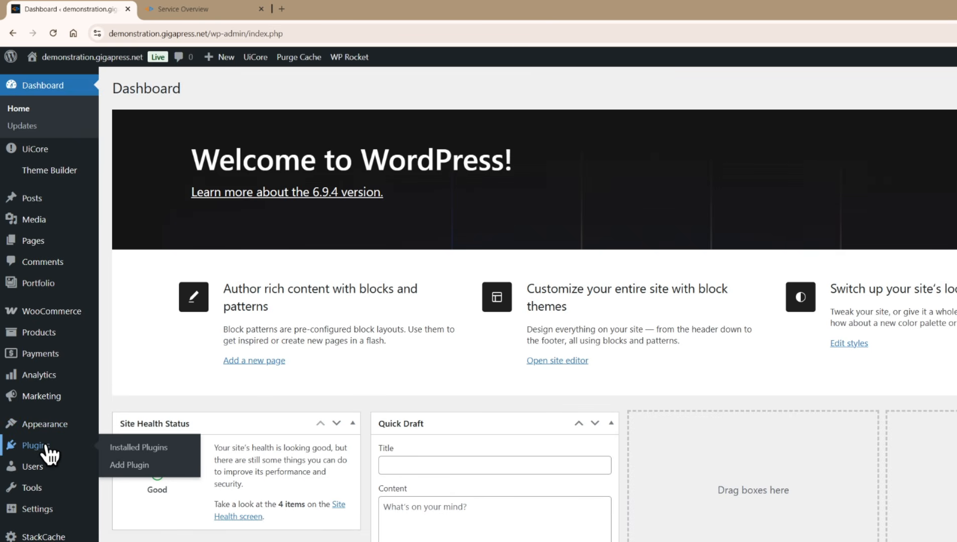
pyautogui.click(141, 462)
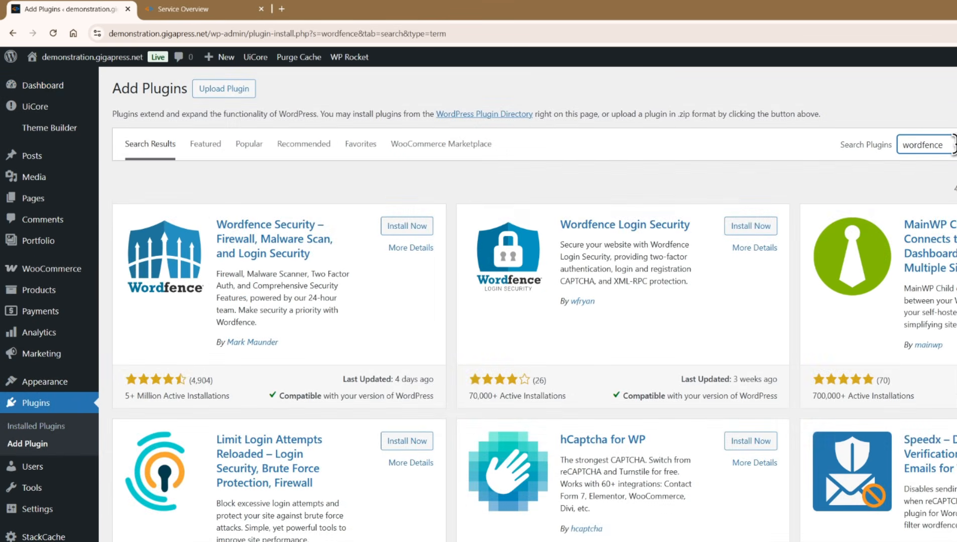
pyautogui.hotkey('ctrl', 'a')
pyautogui.write('sucuri')
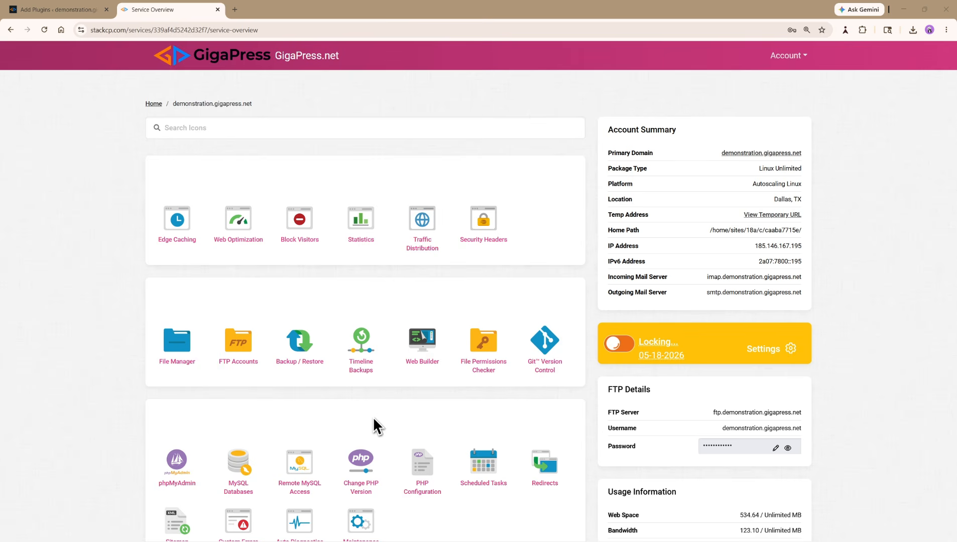
# Switch to the hosting control panel and examine the site's access and error logs
pyautogui.scroll(-10, 483, 418)
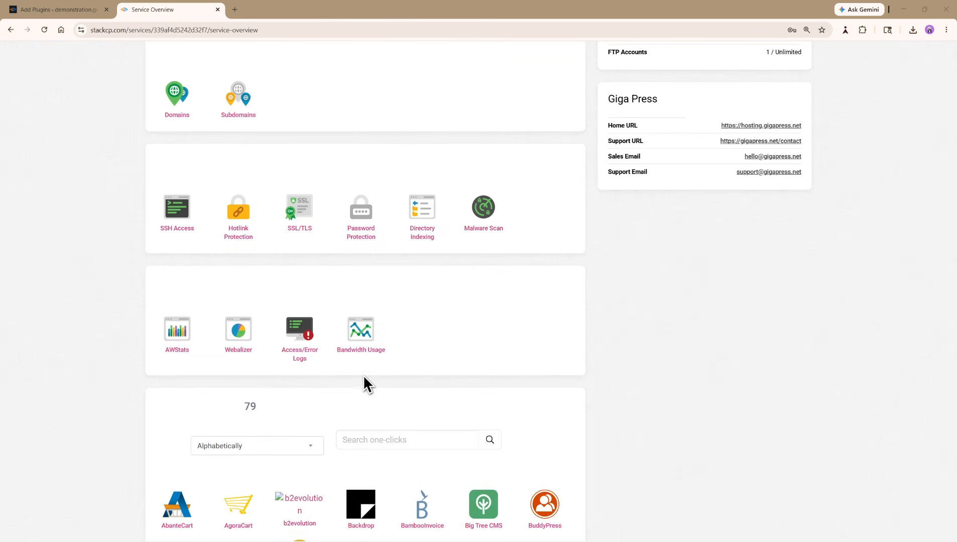
pyautogui.click(300, 357)
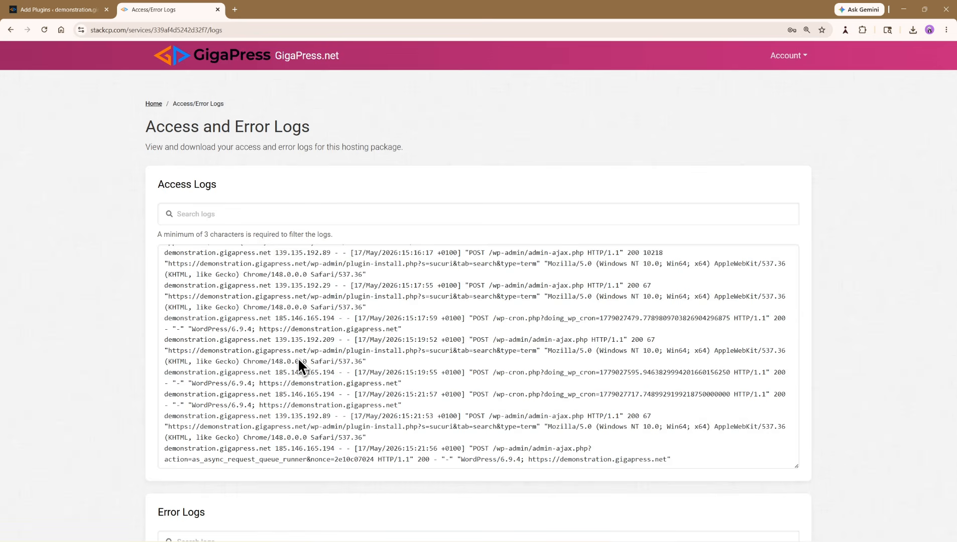
pyautogui.scroll(-3, 298, 357)
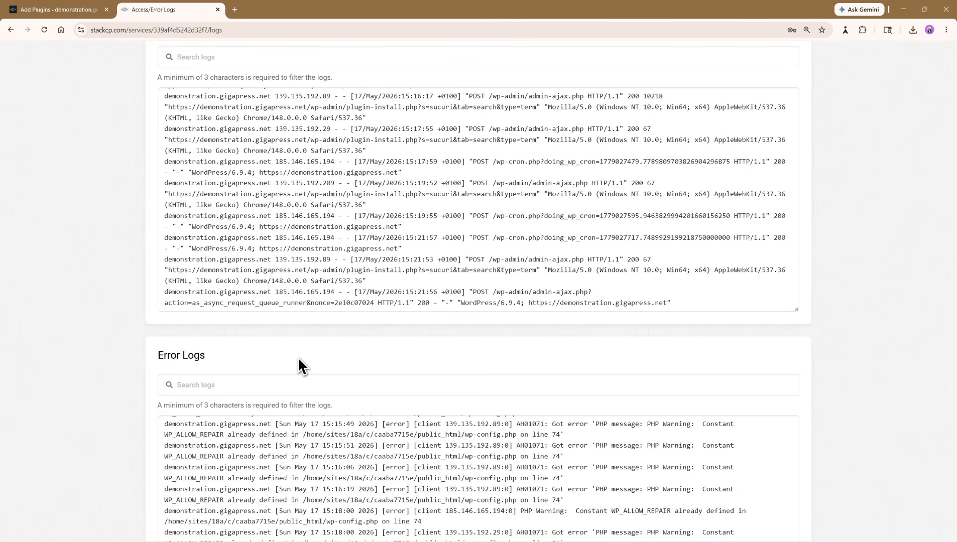
pyautogui.scroll(-2, 298, 356)
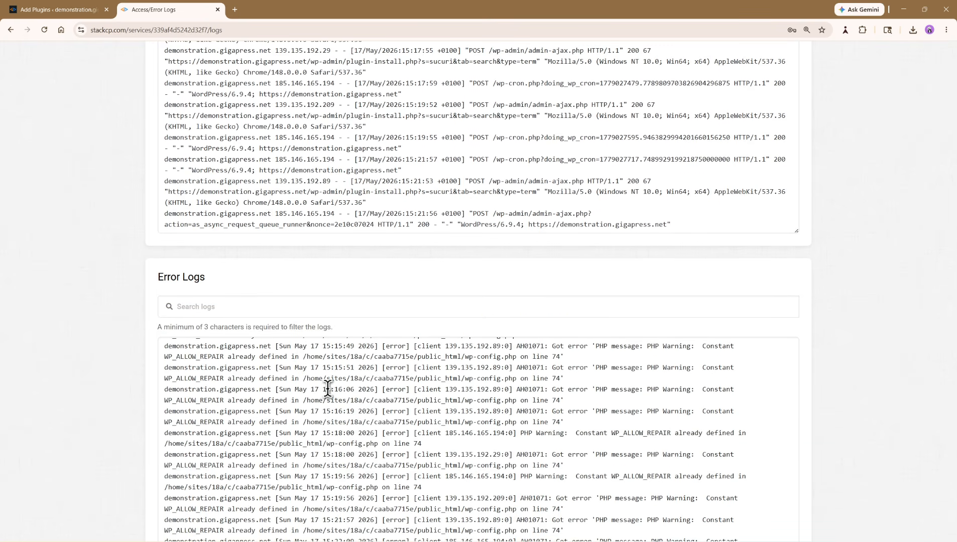
pyautogui.scroll(-3, 430, 436)
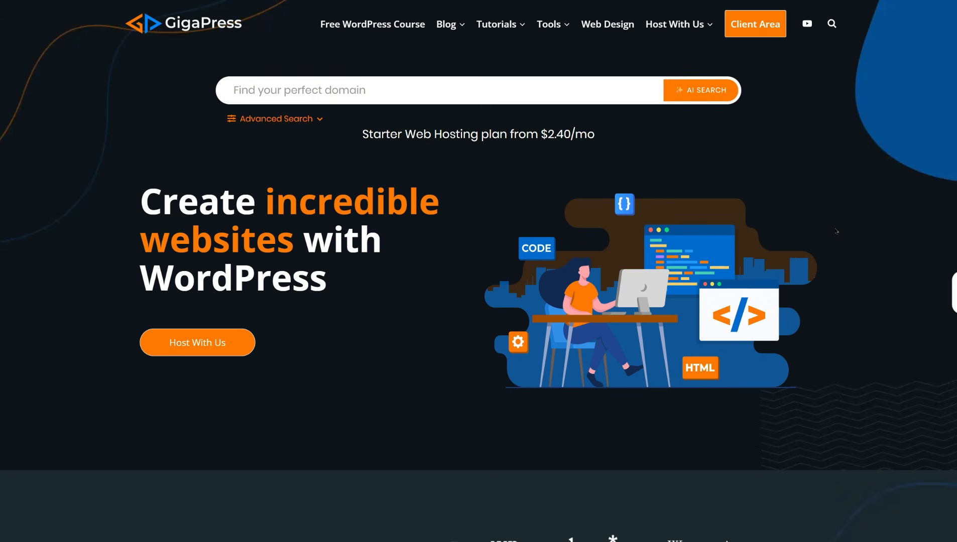
# Look through the GigaPress home page and open its WordPress hosting page
pyautogui.scroll(-15, 836, 231)
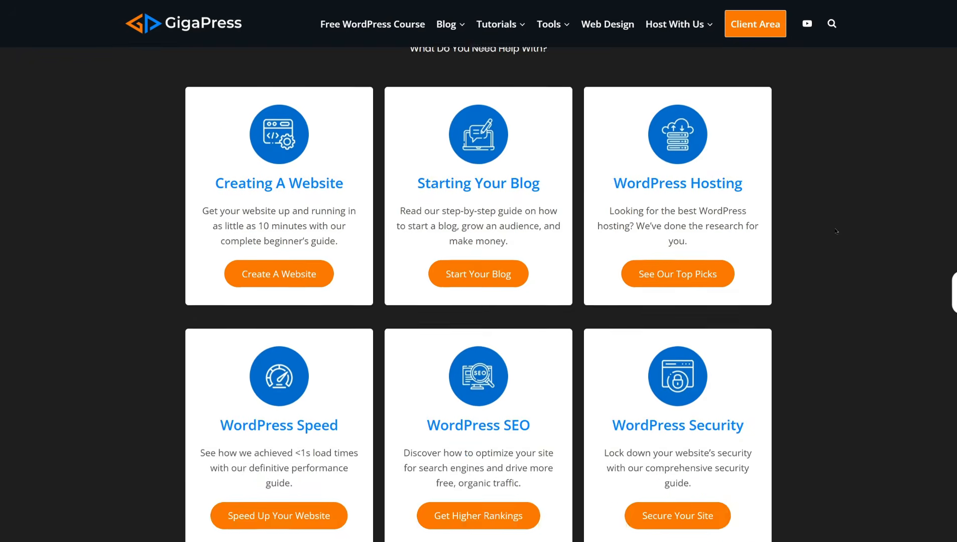
pyautogui.scroll(-8, 836, 231)
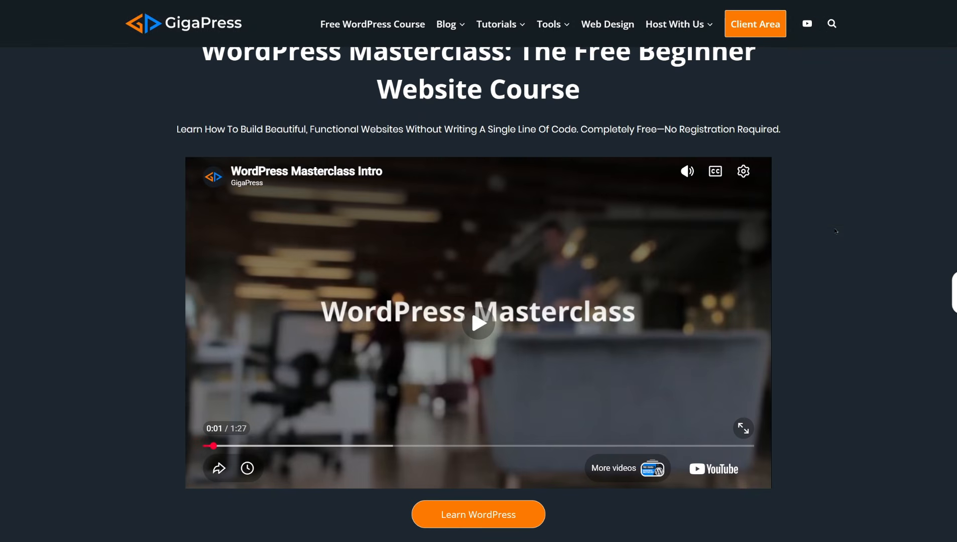
pyautogui.scroll(-6, 835, 231)
pyautogui.scroll(-3, 836, 231)
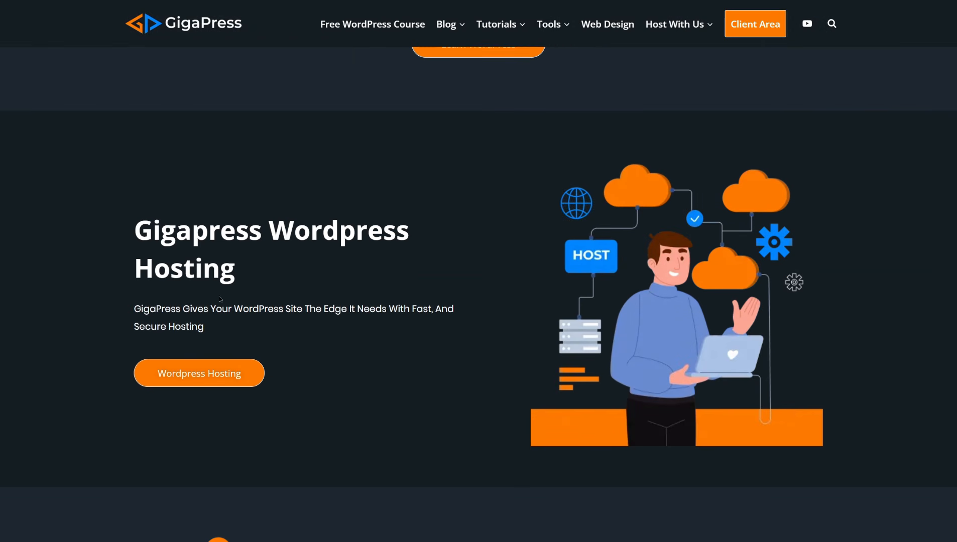
pyautogui.click(203, 375)
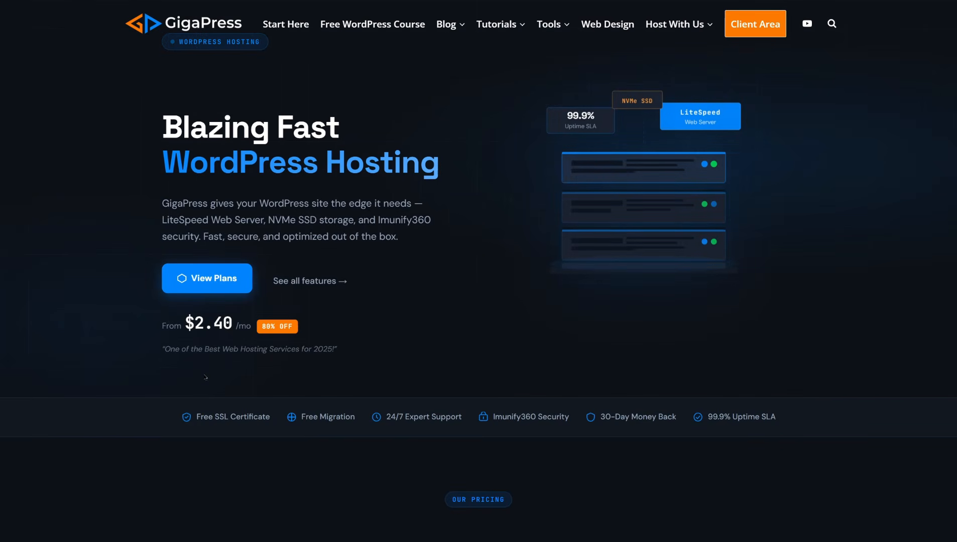